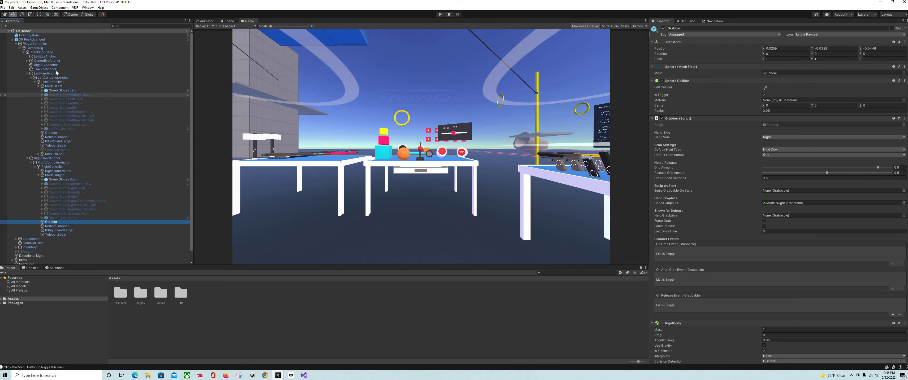
- Activate CustomHandLeftBlackNew and CustomHandRightBlackNew, and deactivate Green Gloves Left and Green Gloves Right in their place
click(70, 95)
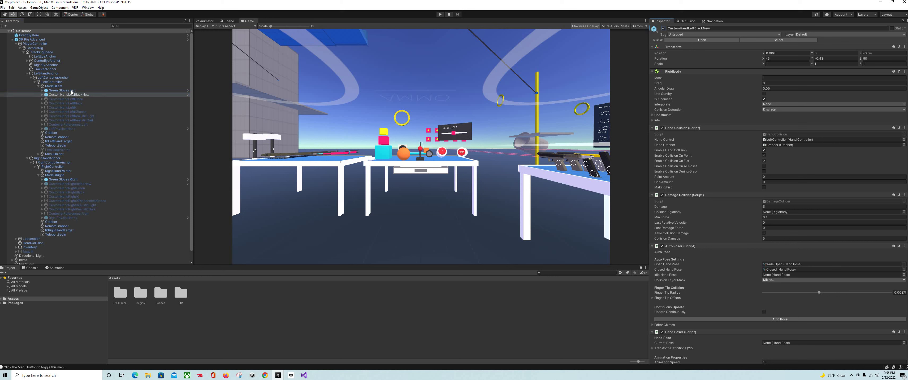
click(160, 91)
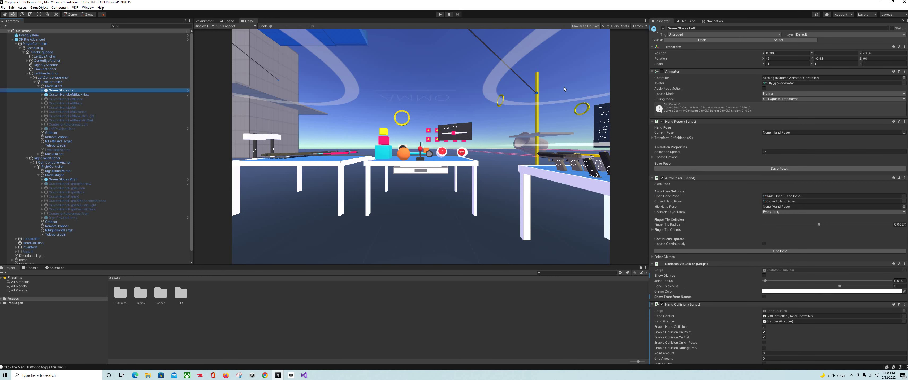
click(663, 28)
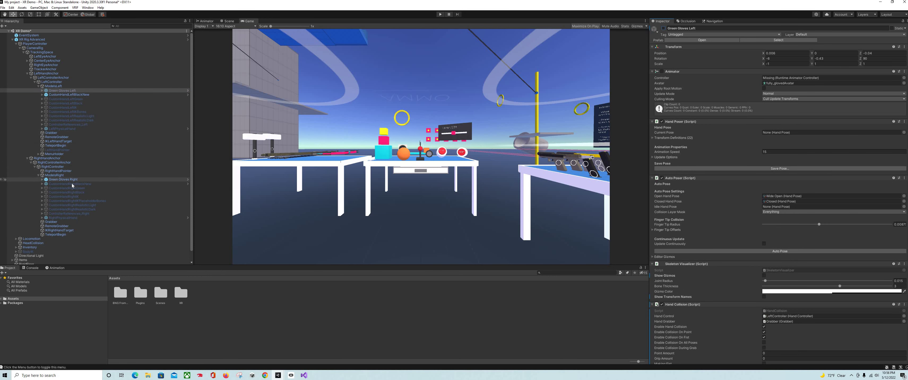
click(72, 184)
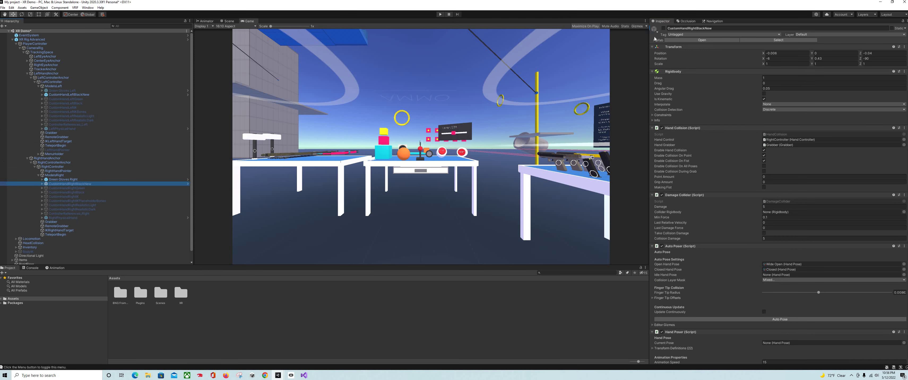
click(663, 28)
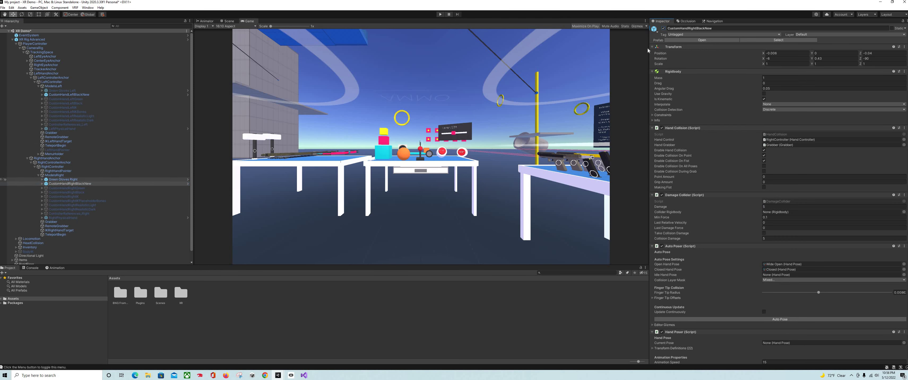
click(63, 180)
click(663, 28)
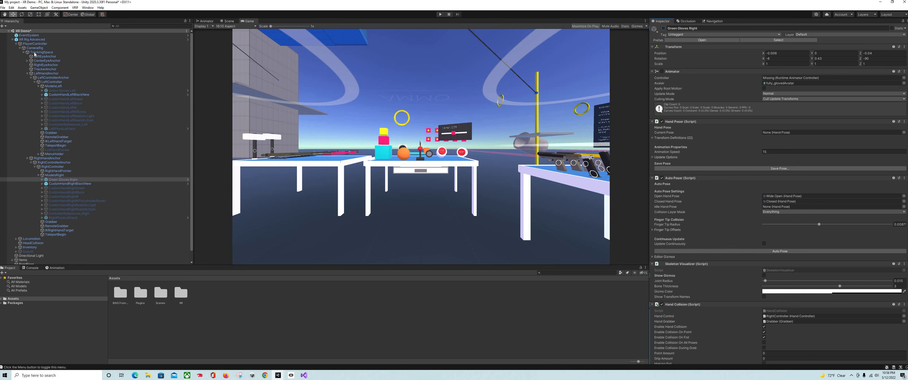
- In the PlayerController's Hand Model Selector, set Default Hands Model to 1 and Toggle Hands Input to None
click(49, 45)
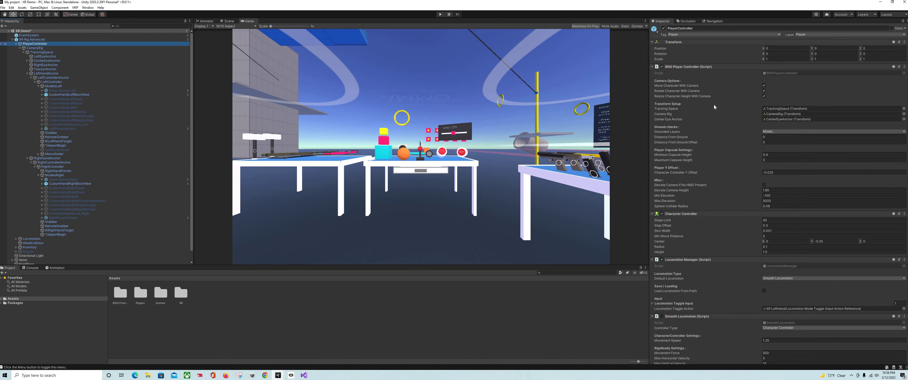
scroll(714, 105, down, 15)
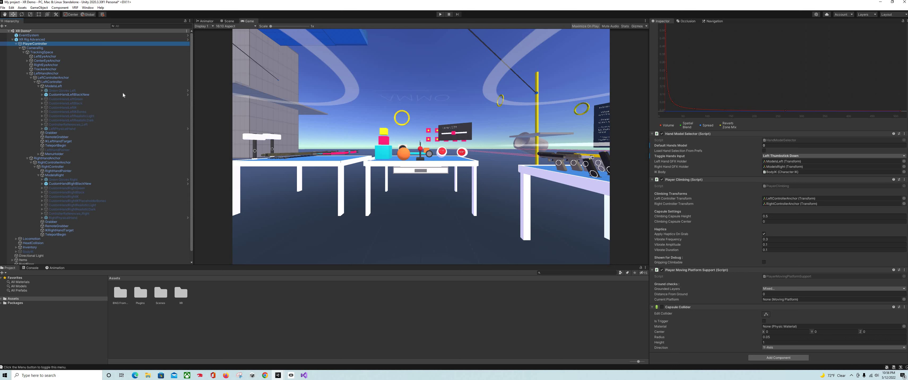
click(770, 146)
text(1)
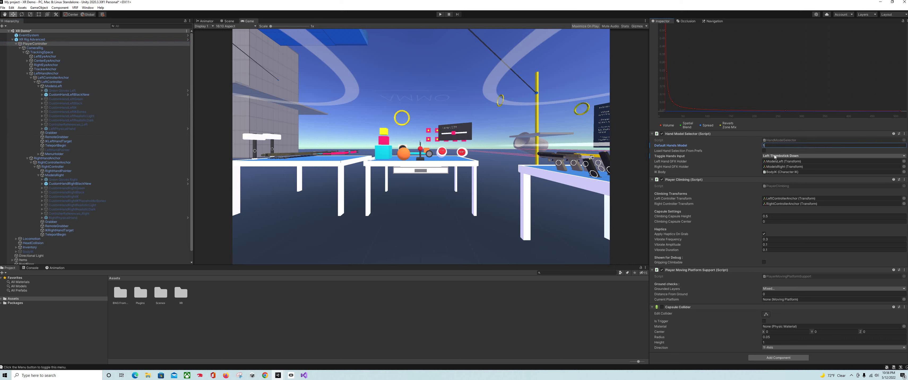
click(786, 157)
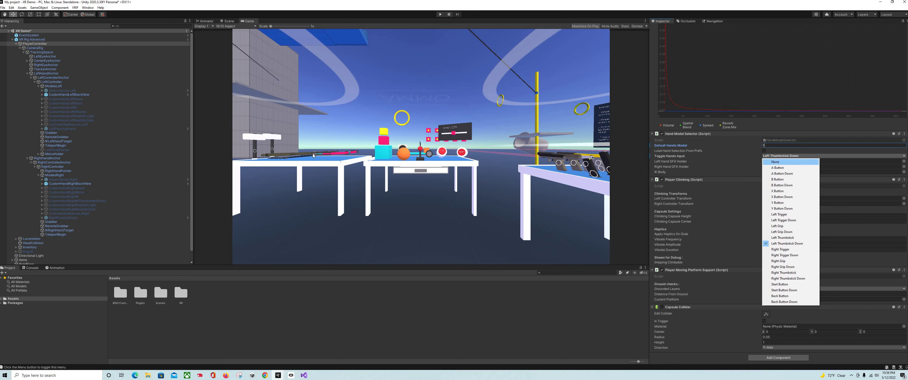
click(774, 163)
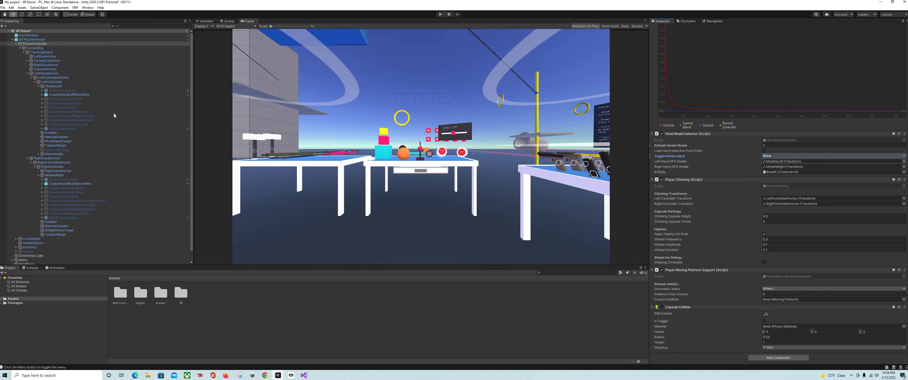
- Create an empty child object under TrackerAnchor and name it WeaponWheel
click(38, 87)
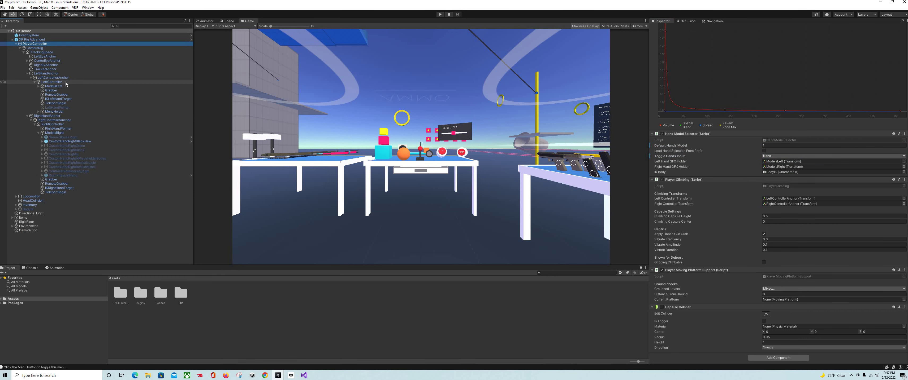
click(35, 82)
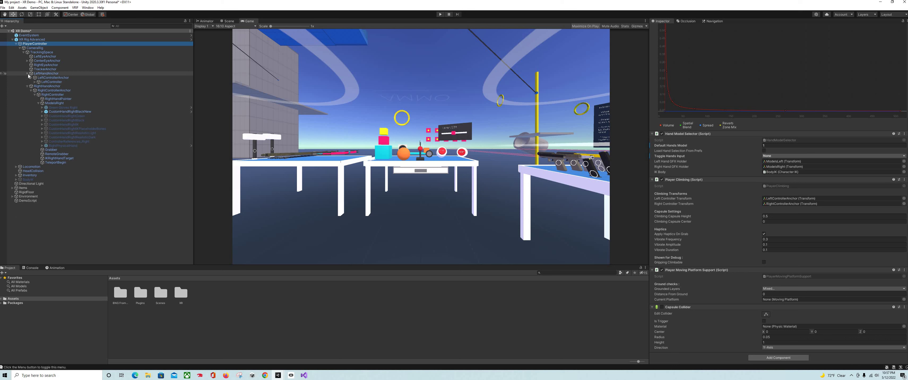
click(28, 74)
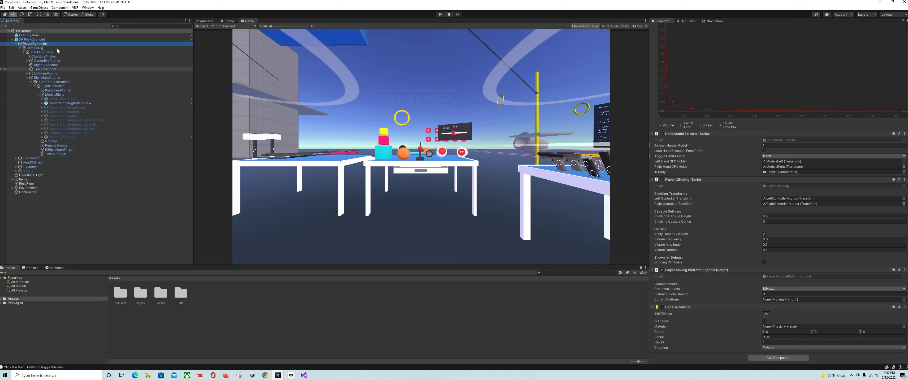
click(61, 69)
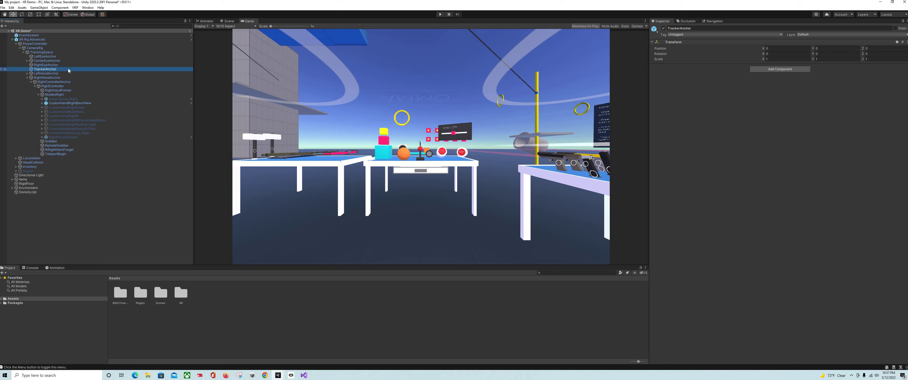
right_click(62, 71)
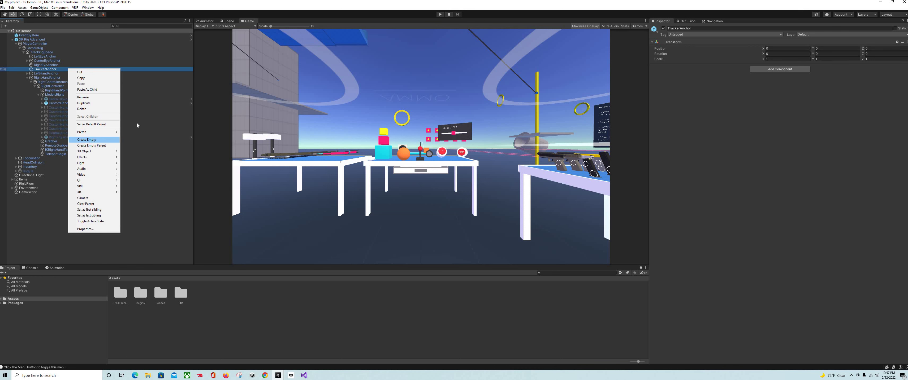
key(Return)
text(QWea)
text(p)
key(BackSpace)
key(BackSpace)
key(BackSpace)
key(BackSpace)
key(BackSpace)
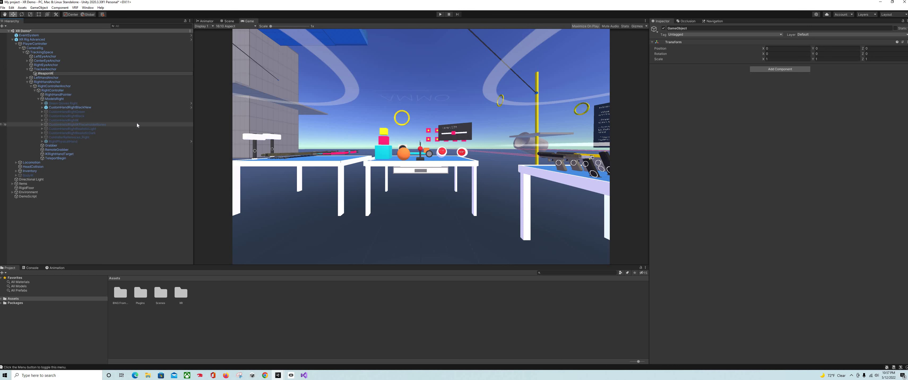
click(83, 76)
- Add a 3D cube as a child of WeaponWheel and name it EmptyHandCube
right_click(83, 74)
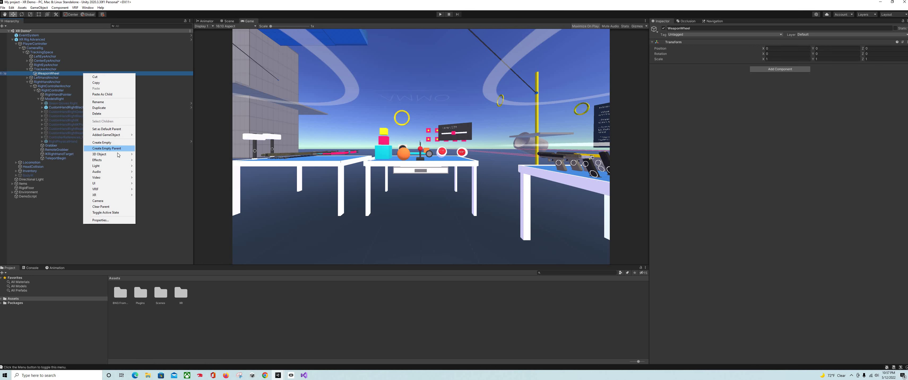
mouse_move(118, 155)
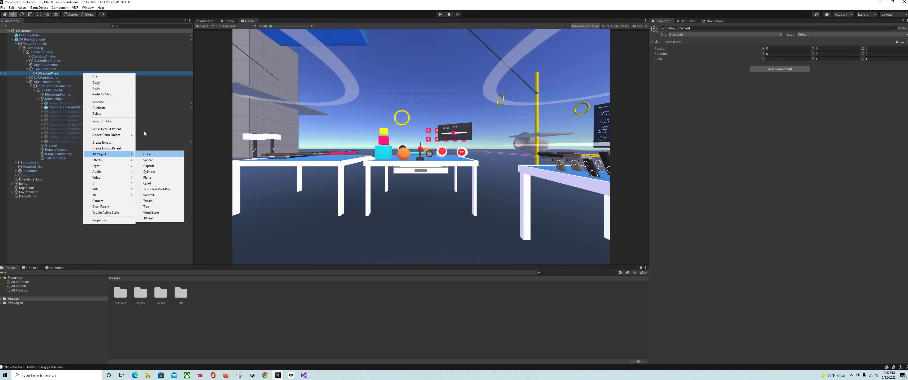
key(Return)
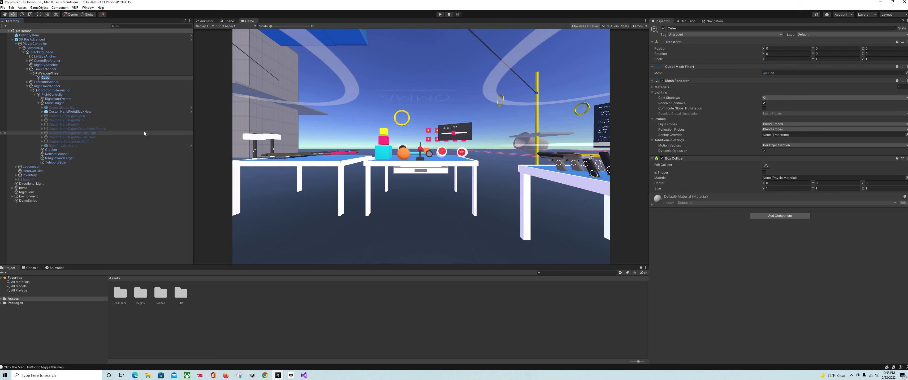
text(EmptyHand)
click(106, 85)
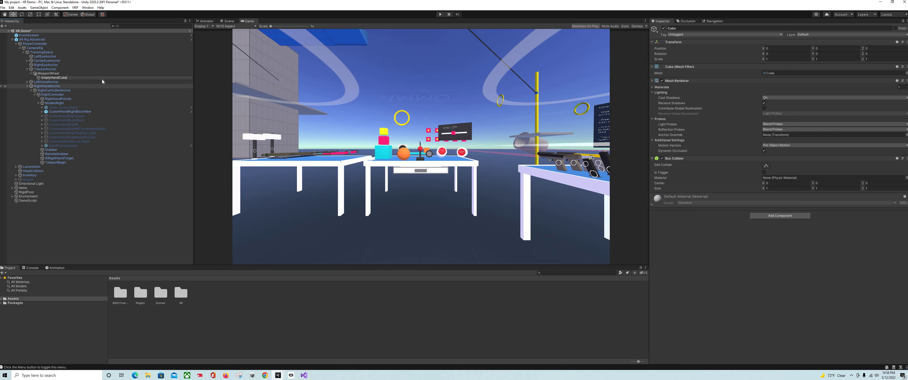
- Duplicate EmptyHandCube twice within WeaponWheel
click(101, 78)
right_click(94, 77)
key(Escape)
key(ctrl+d)
key(ctrl+d)
- Rename the first duplicated cube PistolCube and the second one RifleCube
click(76, 82)
right_click(77, 82)
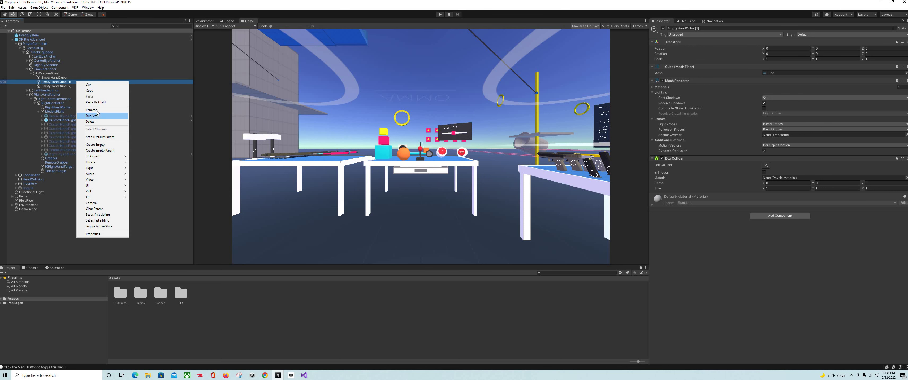
click(97, 112)
text(PistolCube)
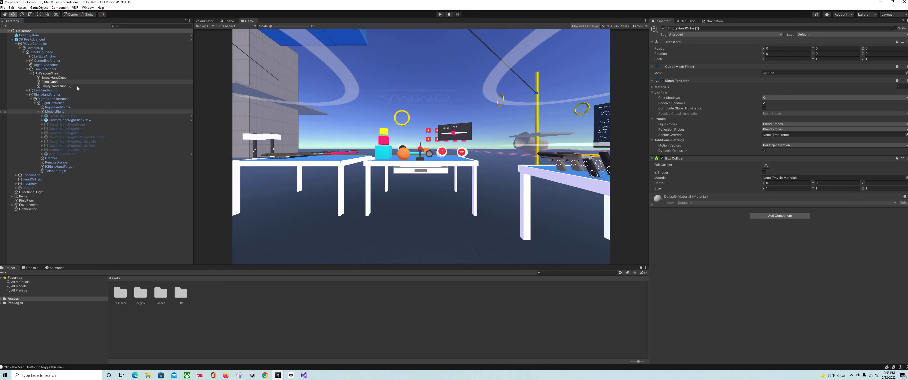
click(77, 86)
right_click(77, 87)
click(100, 116)
text(RifleCube)
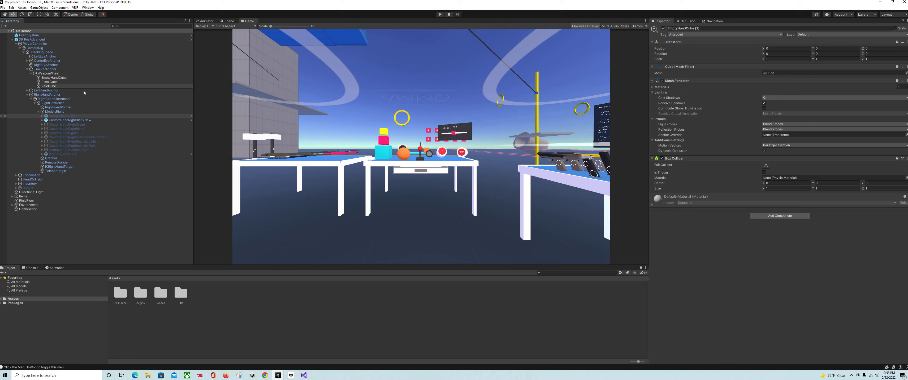
click(83, 91)
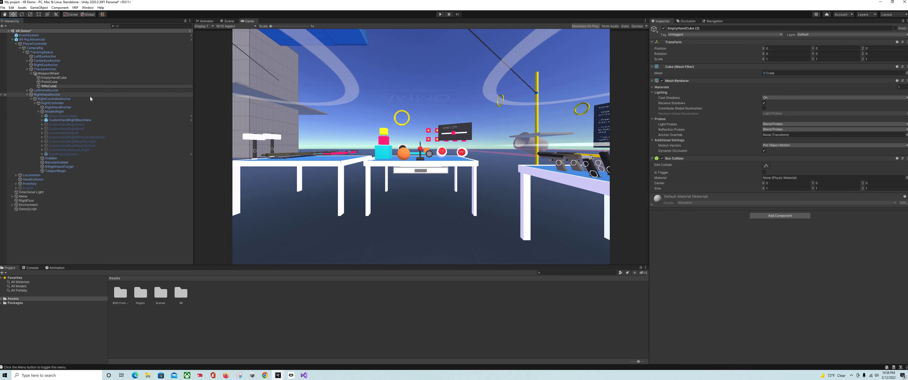
- Add the PistolNEW and RifleWithGrip Variant prefabs from BNG Framework/Prefabs/Weapons as children of WeaponWheel
click(120, 295)
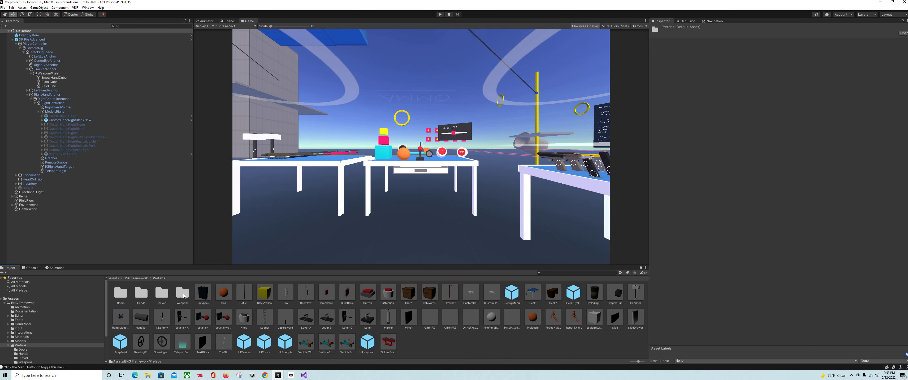
double_click(183, 294)
drag(342, 295, 56, 74)
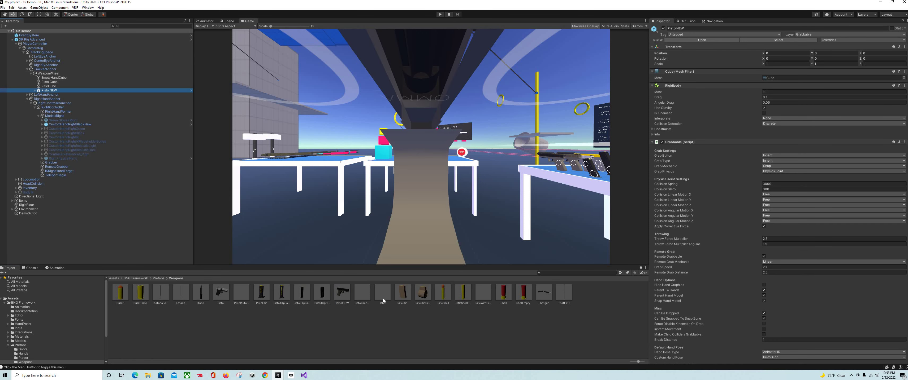
drag(484, 300, 66, 74)
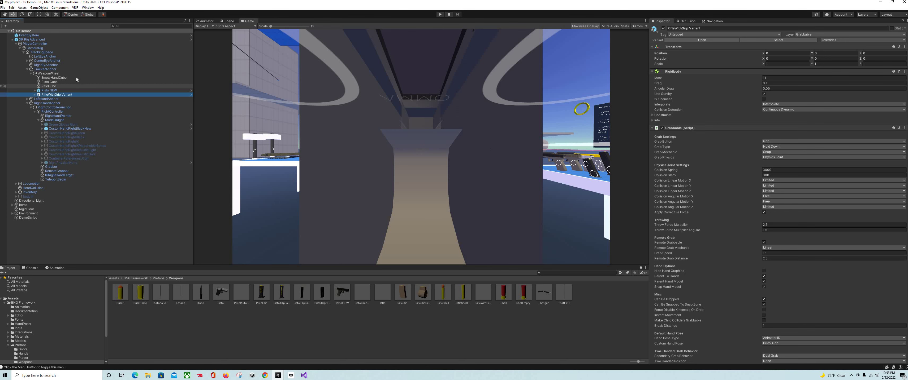
- Focus the Scene view on EmptyHandCube and set its X, Y and Z scale to 0.07
click(76, 77)
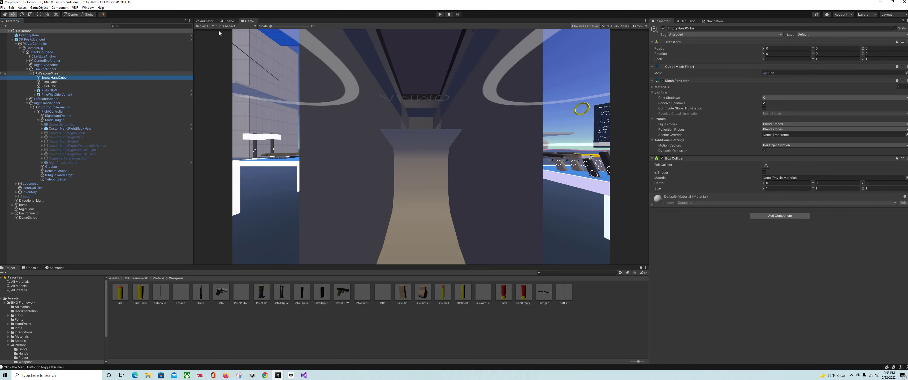
double_click(64, 79)
double_click(64, 78)
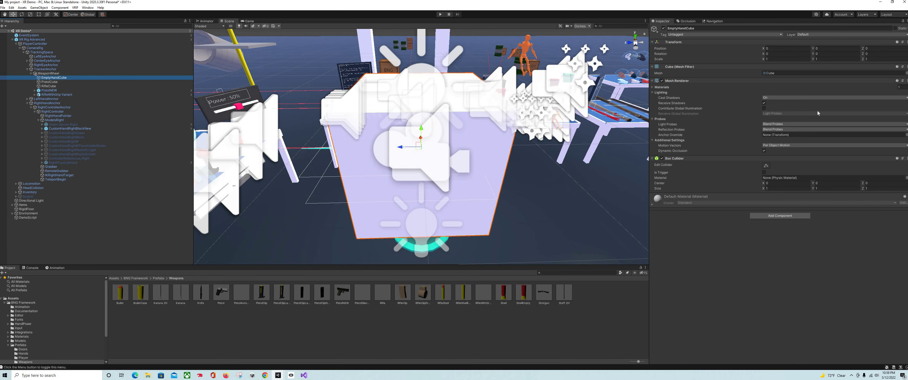
click(772, 59)
text(0.07)
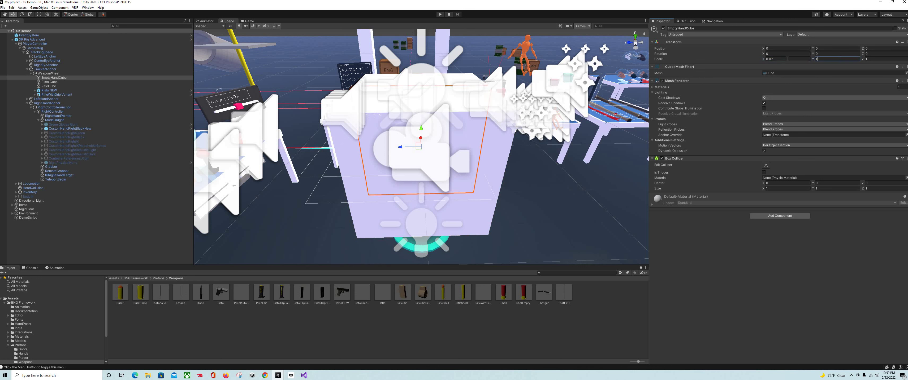
key(Return)
click(828, 59)
text(0.07)
key(Tab)
text(0.07)
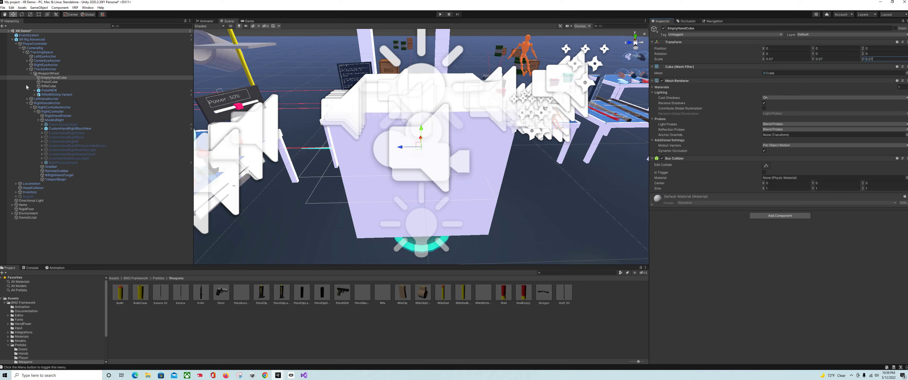
- Set the PistolCube's X, Y and Z scale to 0.07
click(49, 82)
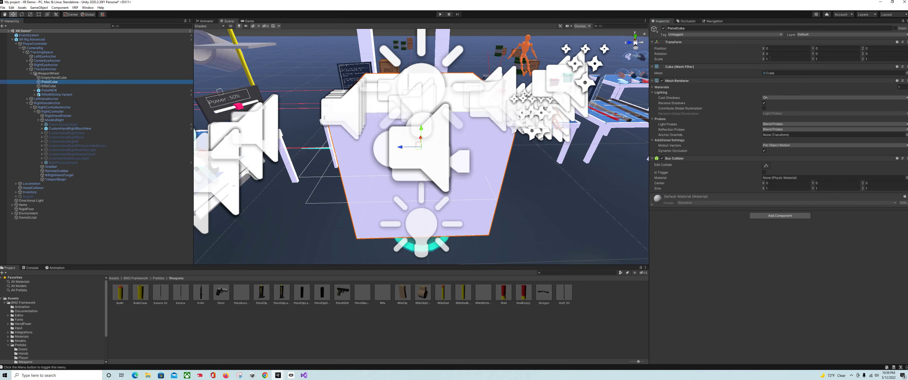
click(786, 59)
text(0.07)
key(Tab)
text(0.07)
key(Tab)
text(0.07)
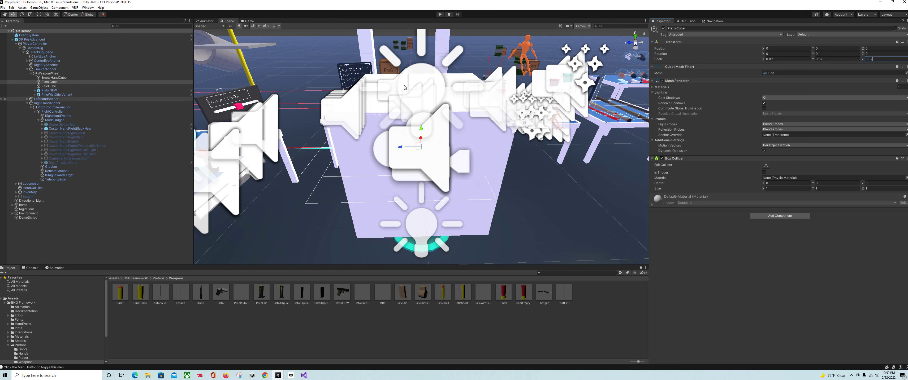
- Set the RifleCube's X, Y and Z scale to 0.07
click(48, 86)
click(786, 59)
text(0.07)
key(Tab)
text(0.07)
key(Tab)
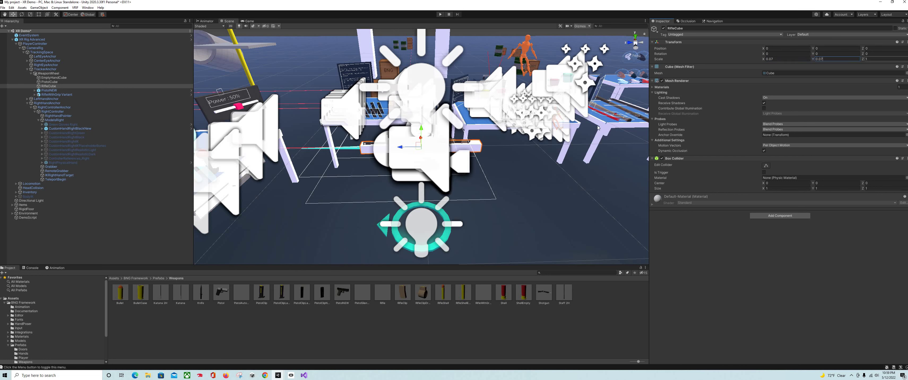
text(0.07)
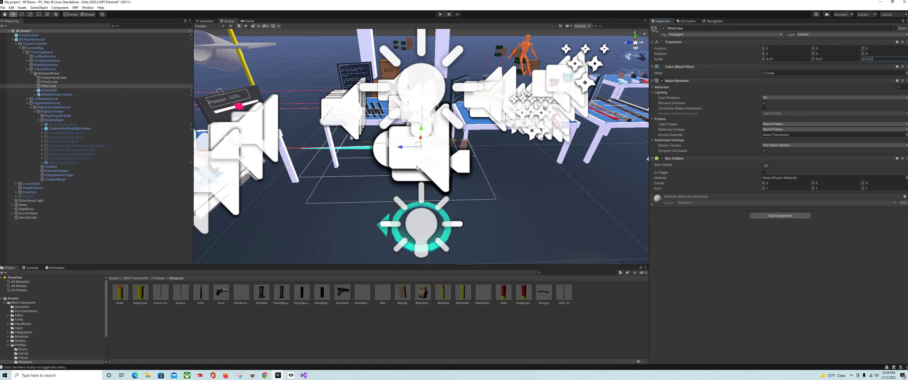
- Move PistolCube up to about Y 0.11 and RifleCube sideways to about Z 0.12, leaving EmptyHandCube in the centre
scroll(416, 168, up, 10)
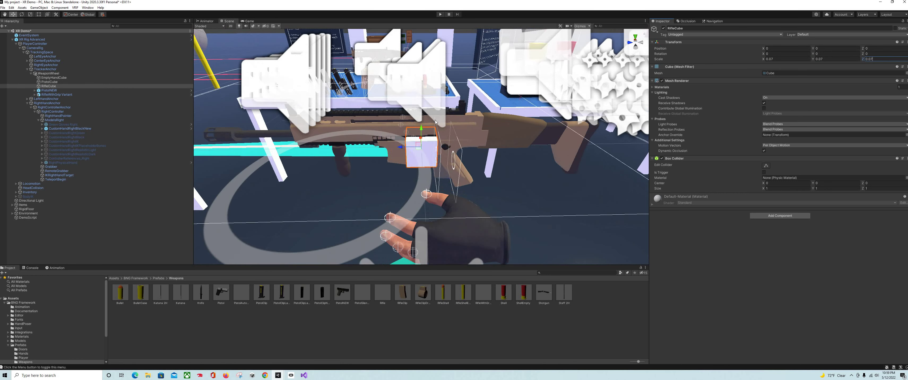
scroll(420, 131, up, 3)
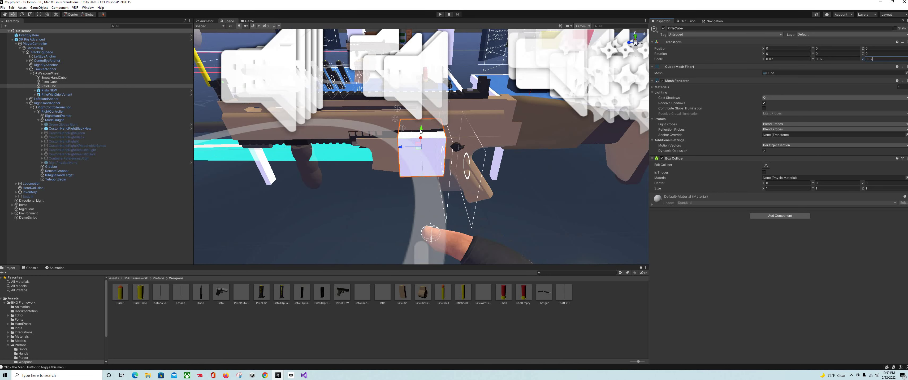
click(65, 81)
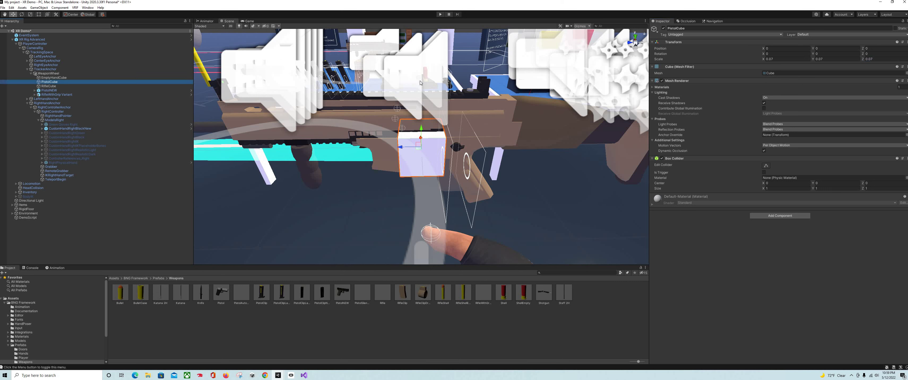
drag(420, 128, 415, 55)
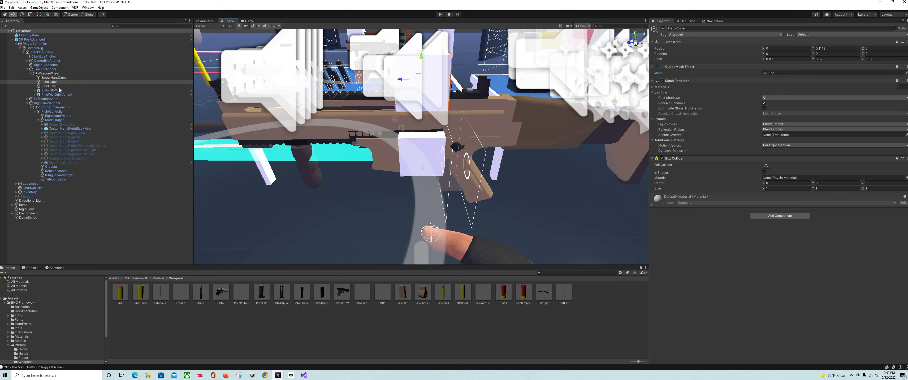
click(51, 86)
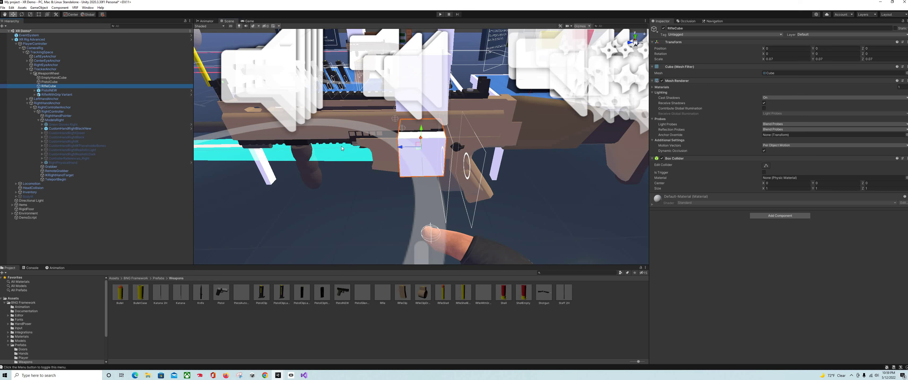
drag(401, 148, 332, 147)
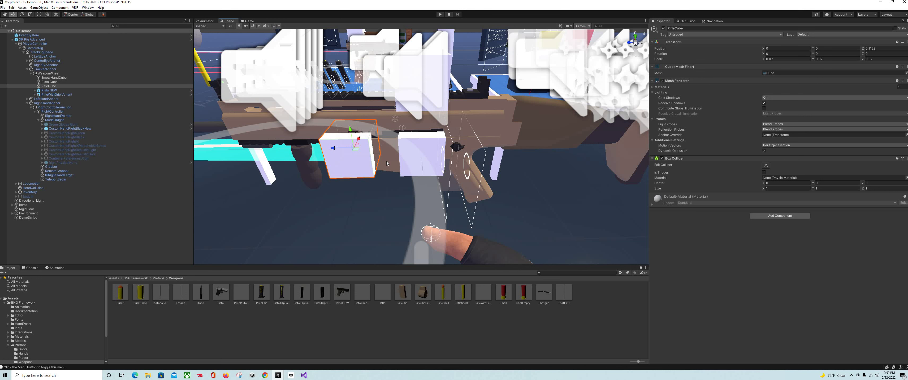
drag(332, 148, 329, 149)
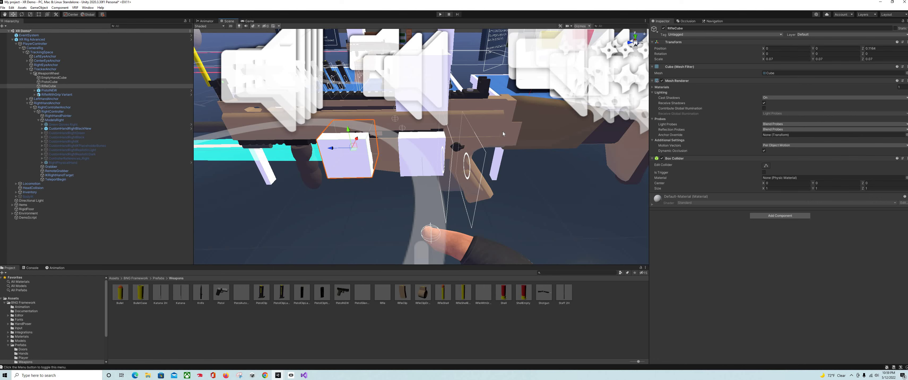
- Shift RifleWithGrip Variant along Z to about 0.18 so its grip lines up with RifleCube
click(518, 124)
click(517, 123)
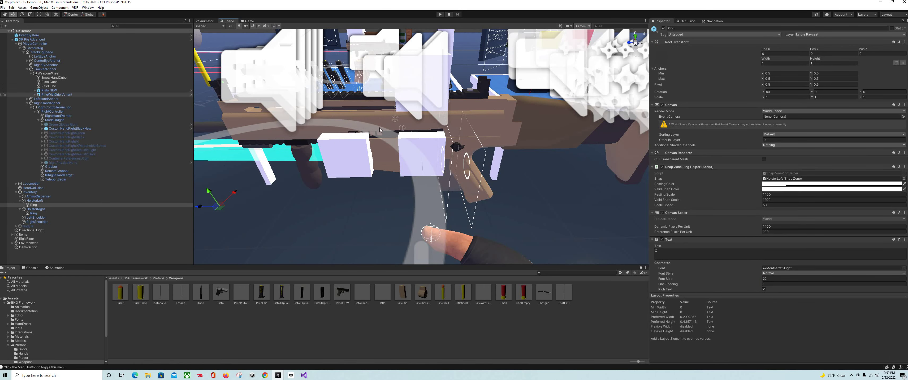
click(95, 94)
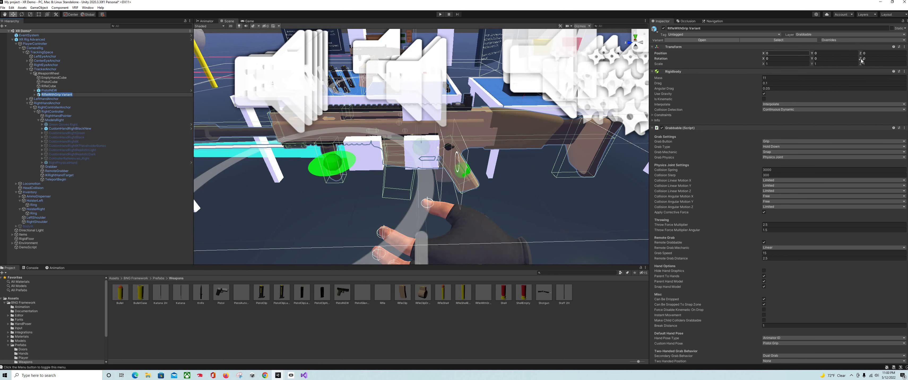
drag(861, 60, 852, 61)
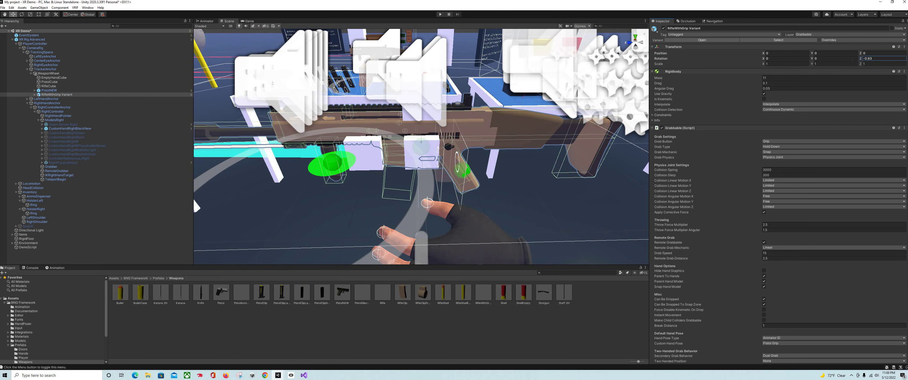
key(ctrl+z)
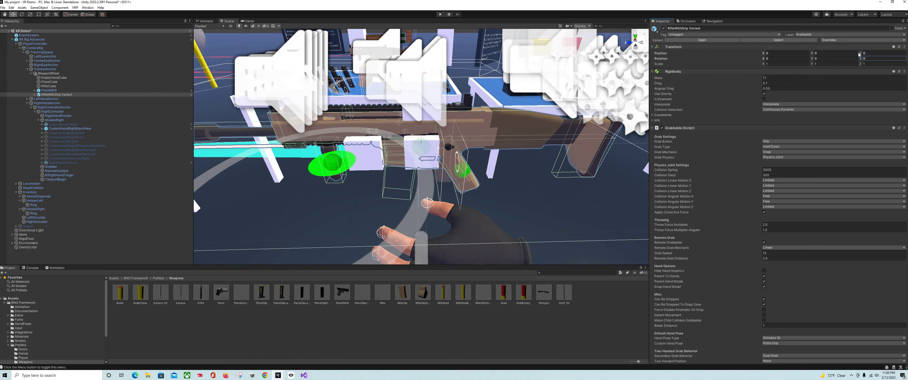
drag(860, 53, 861, 54)
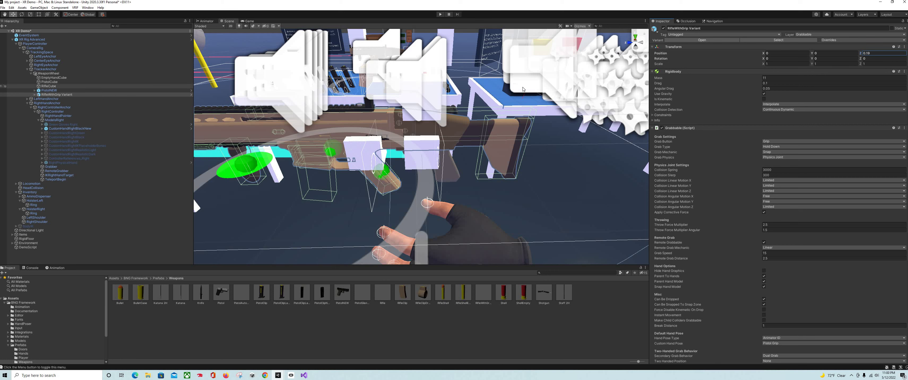
- Set PistolNEW's Y position to 0.13 and shift it along Z to about 0.03
click(50, 90)
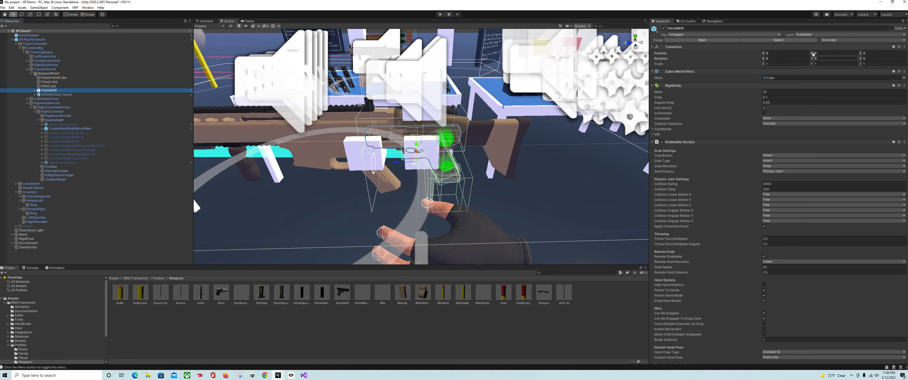
click(814, 53)
text(0.12)
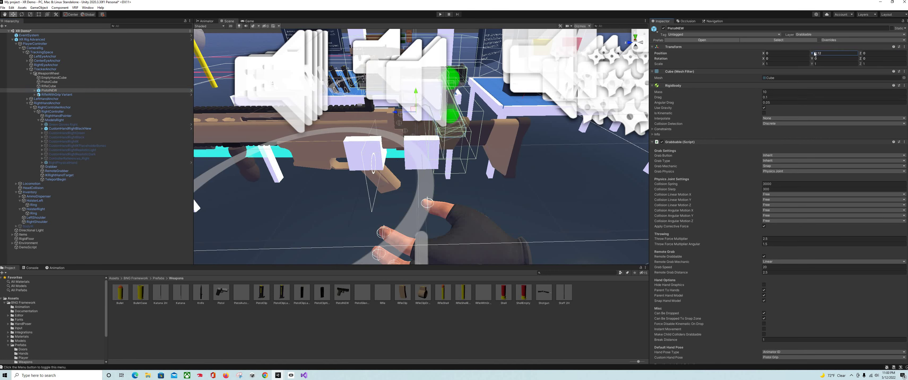
key(BackSpace)
text(3)
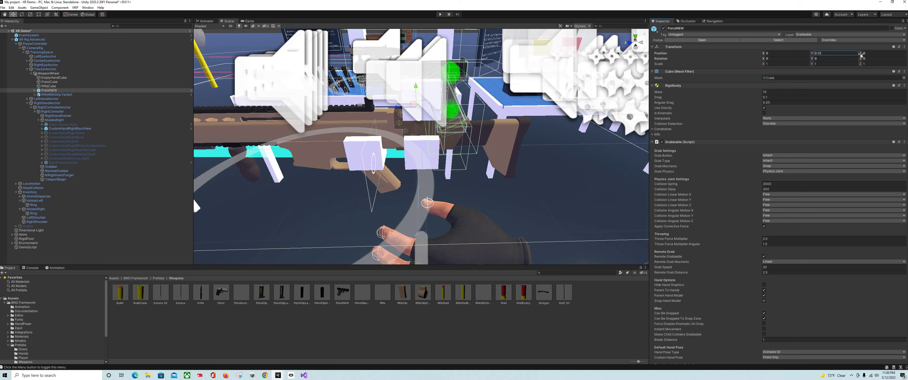
drag(860, 54, 860, 54)
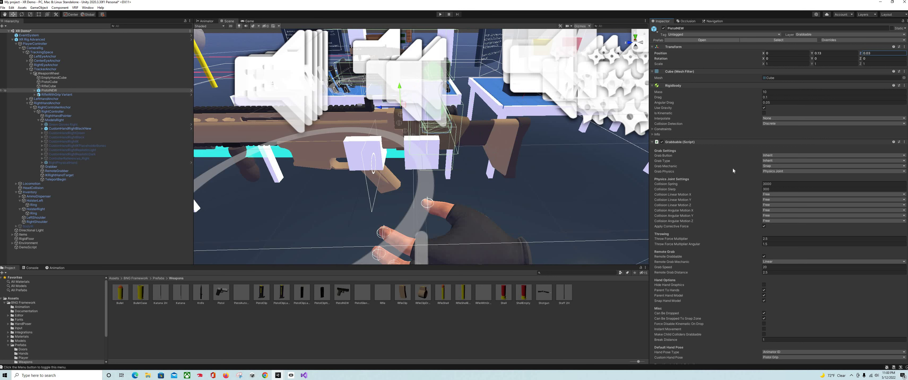
- Turn off Can Be Dropped and Can Be Snapped To Snap Zone in PistolNEW's Grabbable settings
scroll(734, 171, down, 10)
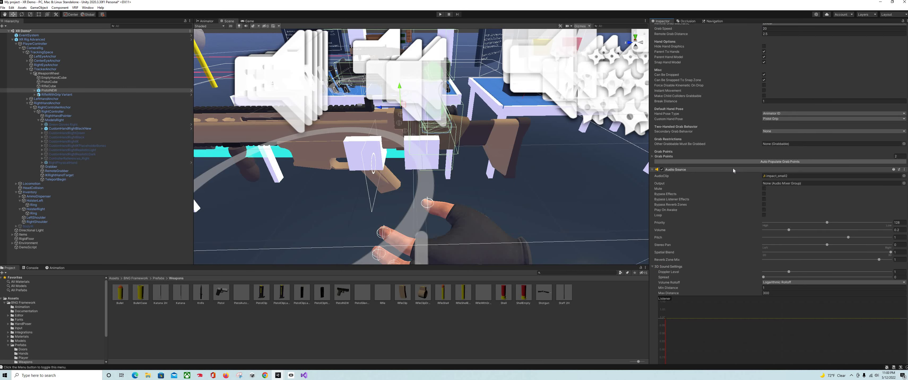
scroll(733, 171, up, 4)
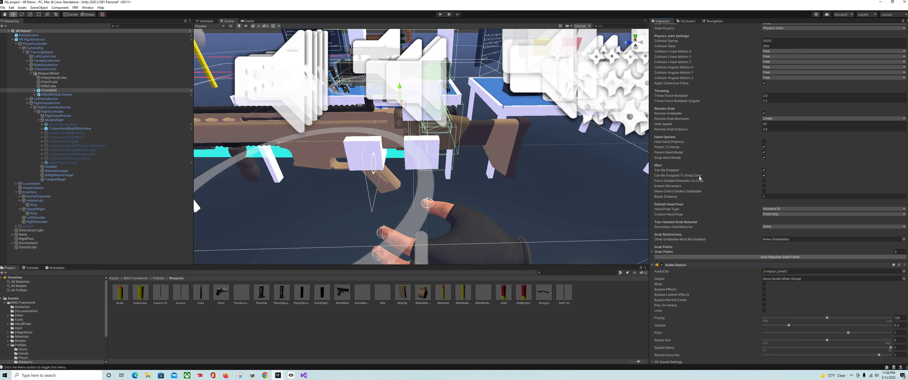
click(764, 170)
click(764, 175)
- Turn off Can Be Dropped in the Grabbable settings of RifleWithGrip Variant
click(48, 86)
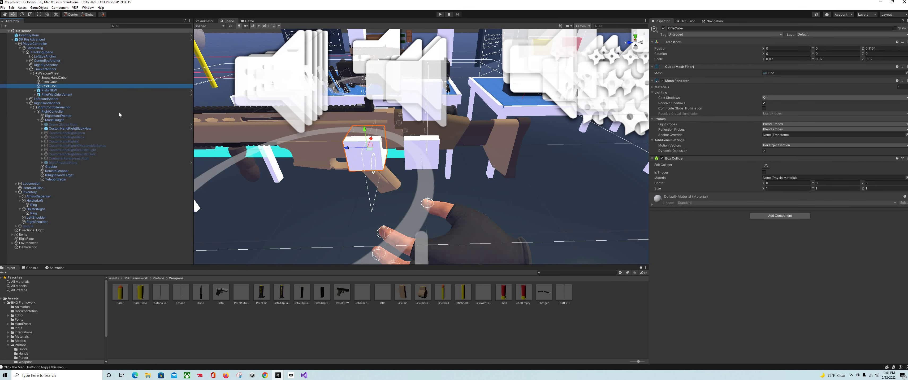
key(Down)
key(Down)
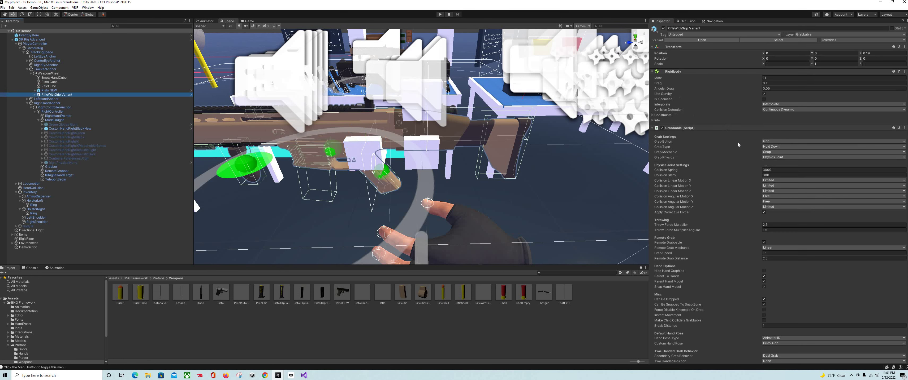
click(764, 162)
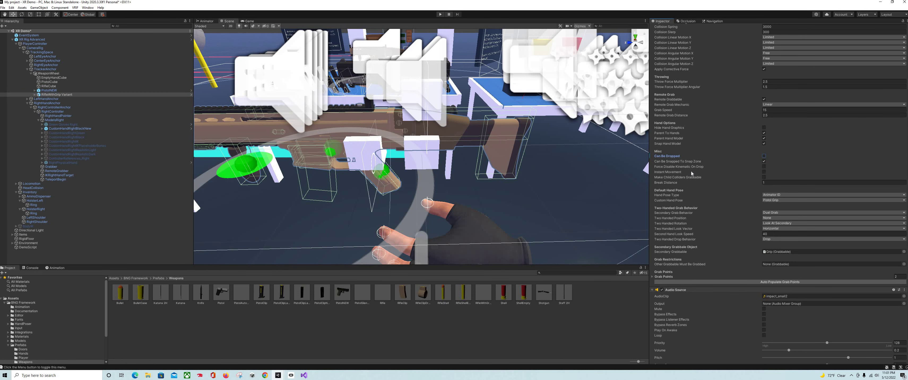
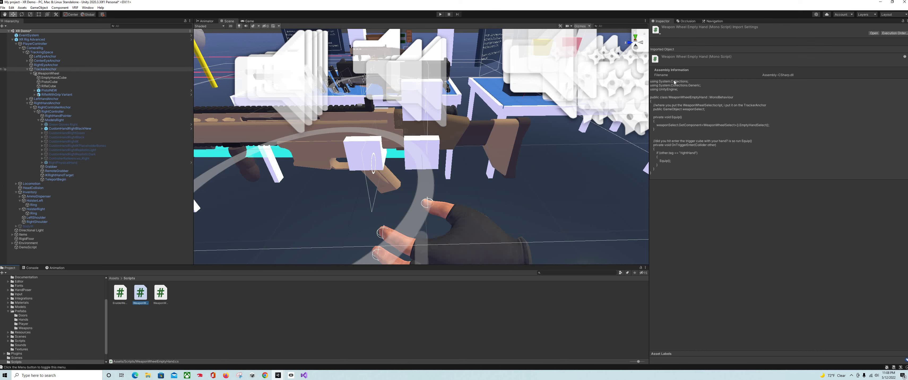
- In TrackerAnchor's Weapon Wheel Select, assign Grabber as Hand Grabber, RifleWithGrip Variant to Equip Grabbable Rifle and Rifle, and RifleCube as Rifle Cube Origin
click(52, 69)
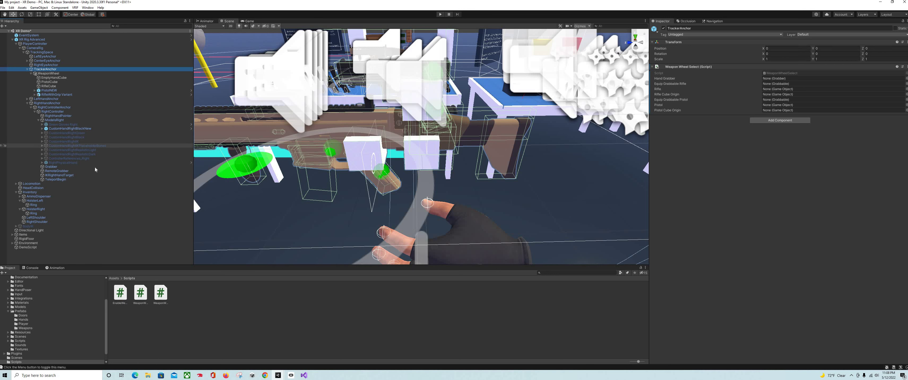
drag(56, 167, 770, 79)
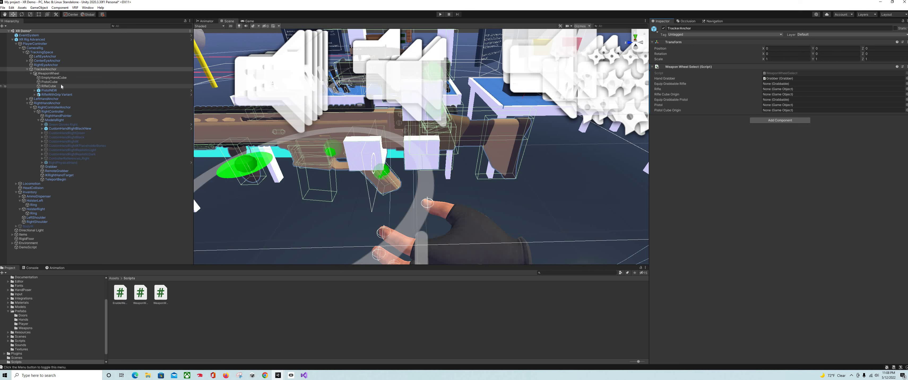
drag(64, 86, 770, 86)
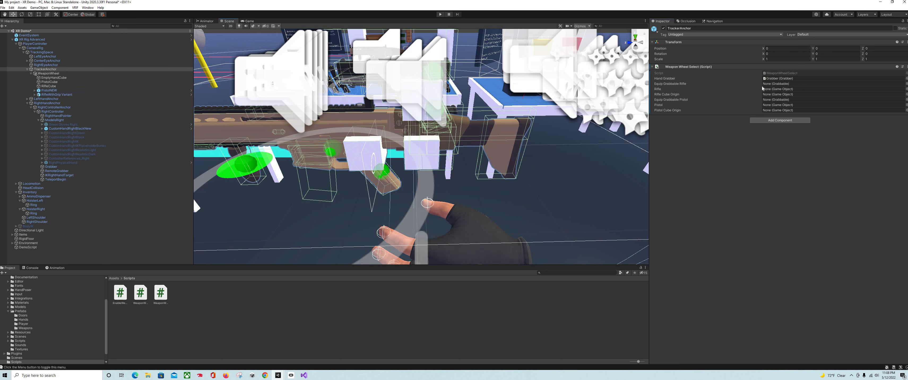
drag(269, 96, 781, 92)
drag(661, 102, 779, 89)
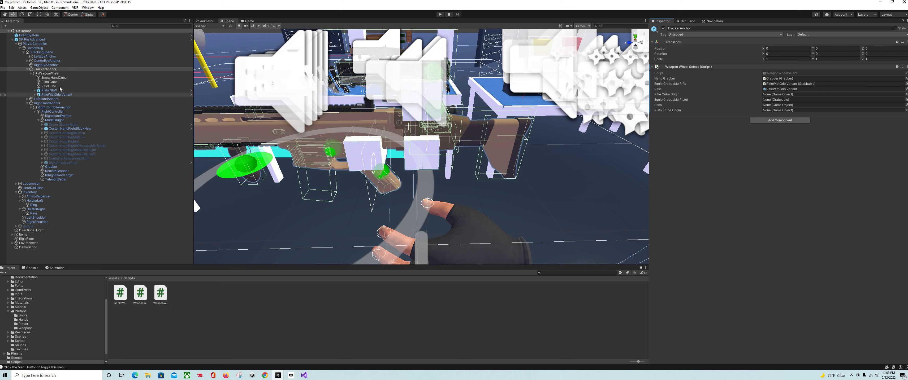
drag(58, 86, 769, 96)
- Assign PistolNEW to both the Equip Grabbable Pistol and Pistol references of Weapon Wheel Select
drag(67, 92, 773, 100)
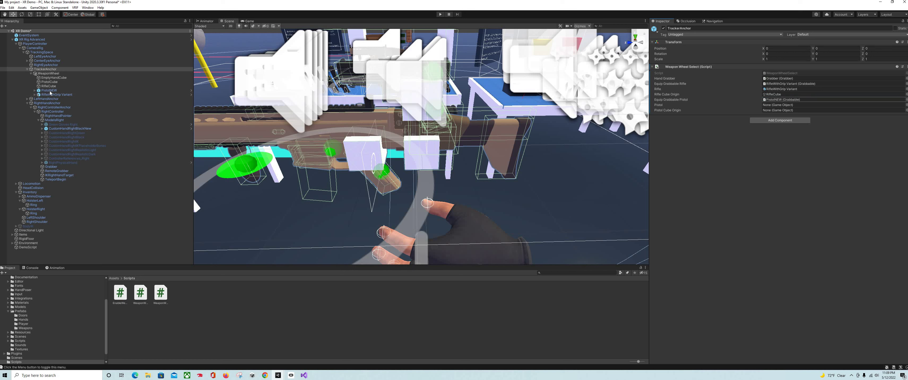
drag(172, 96, 776, 105)
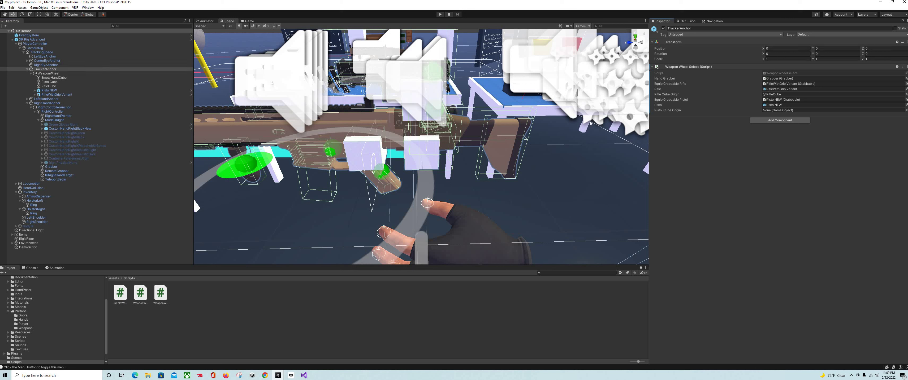
- Attach the WeaponWheelEmptyHand script to EmptyHandCube
click(167, 299)
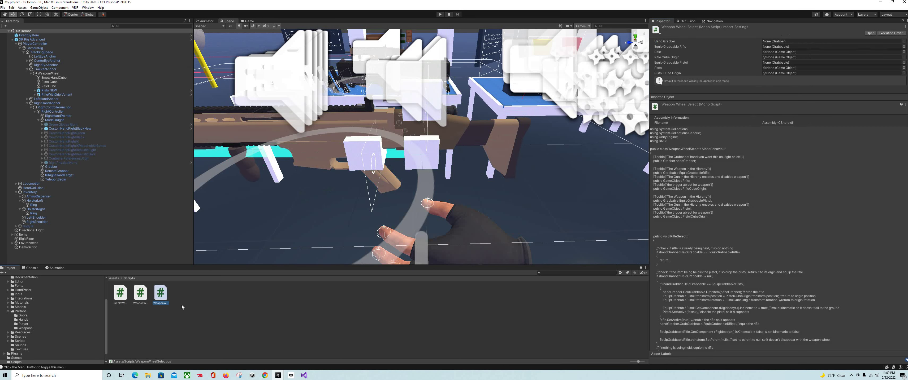
click(139, 296)
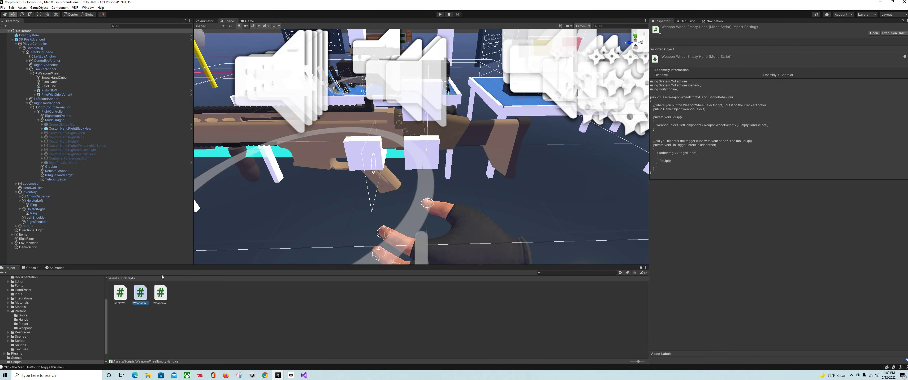
drag(138, 296, 63, 78)
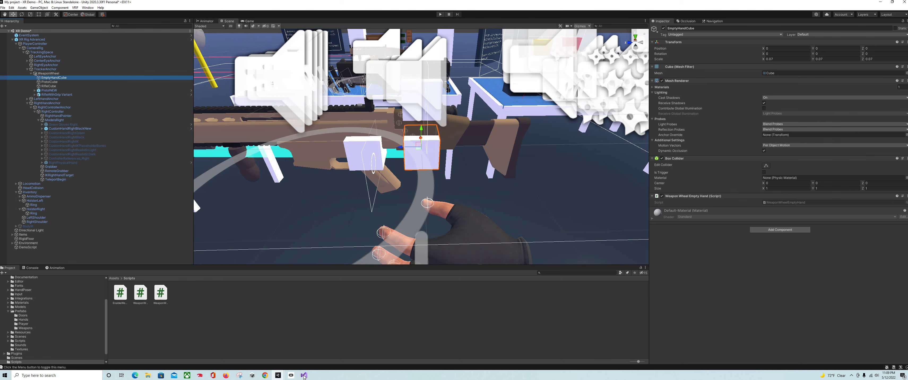
- In Visual Studio, retype one character of weaponSelect in WeaponWheelEmptyHand's Equip method, save the script and return to Unity to force a recompile
mouse_move(304, 375)
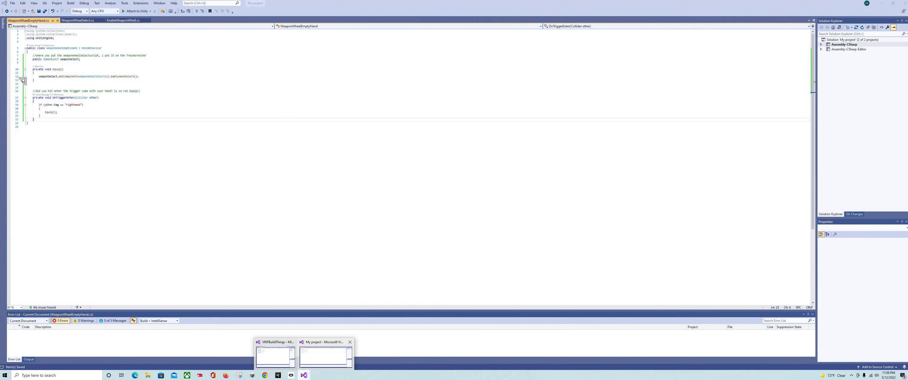
click(325, 358)
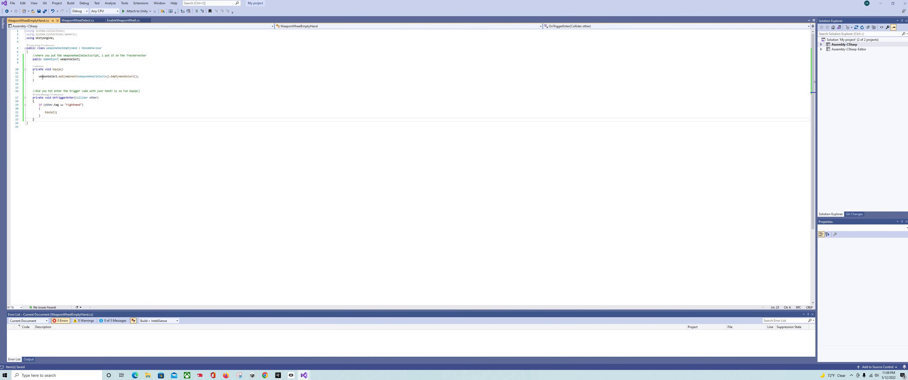
click(42, 77)
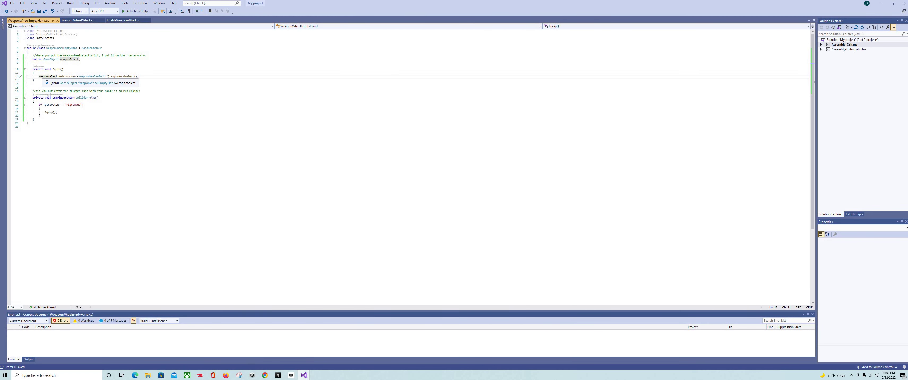
key(BackSpace)
text(e)
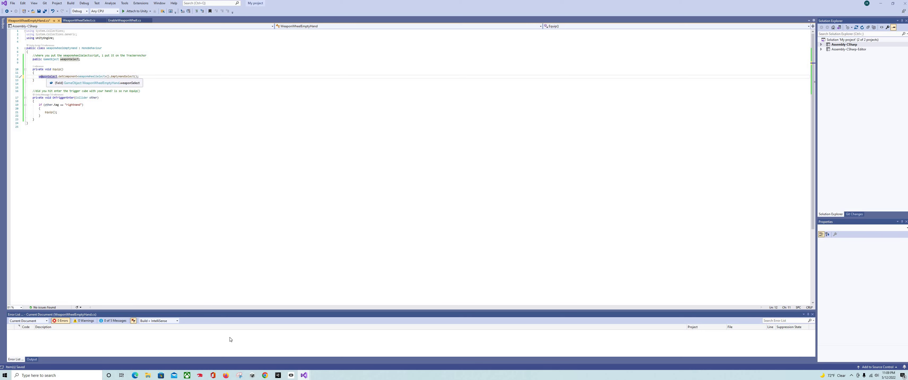
key(ctrl+s)
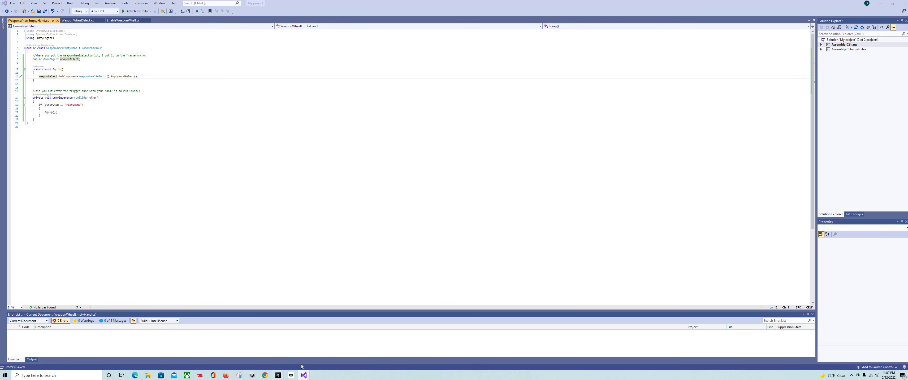
mouse_move(278, 376)
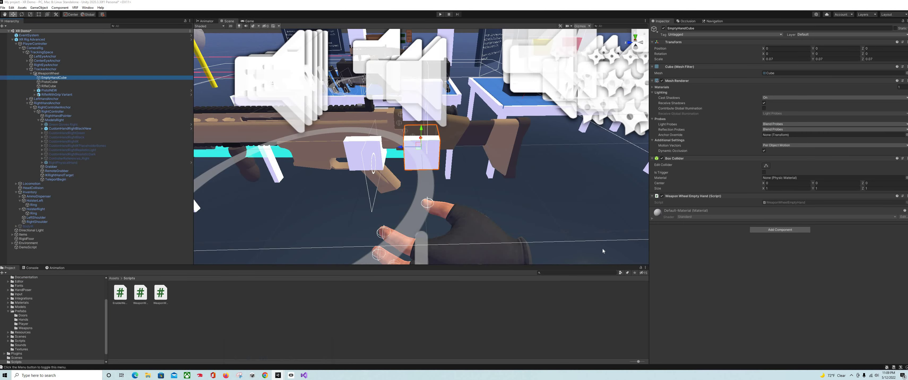
click(271, 363)
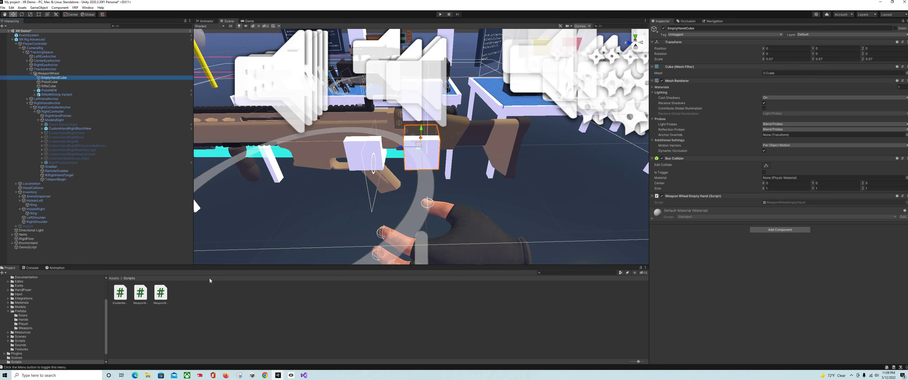
- Create a C# script named WeaponWheelPistol in the Scripts folder
right_click(209, 296)
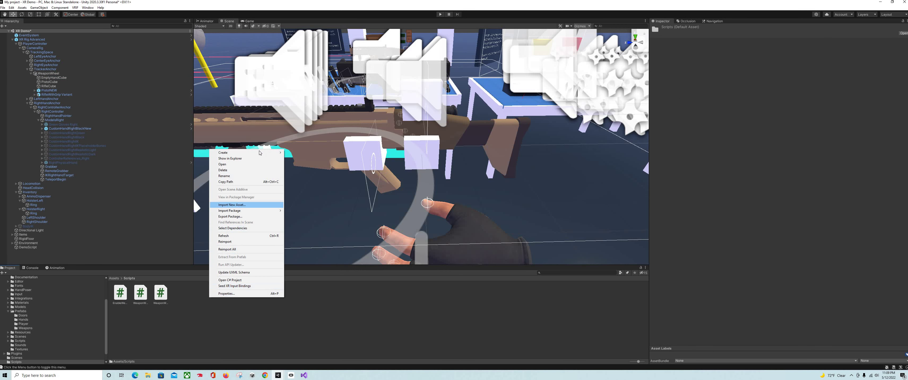
mouse_move(259, 152)
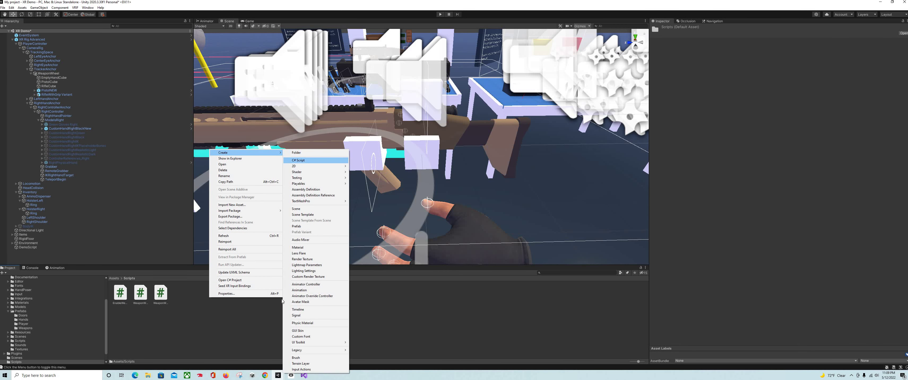
key(Return)
text(We)
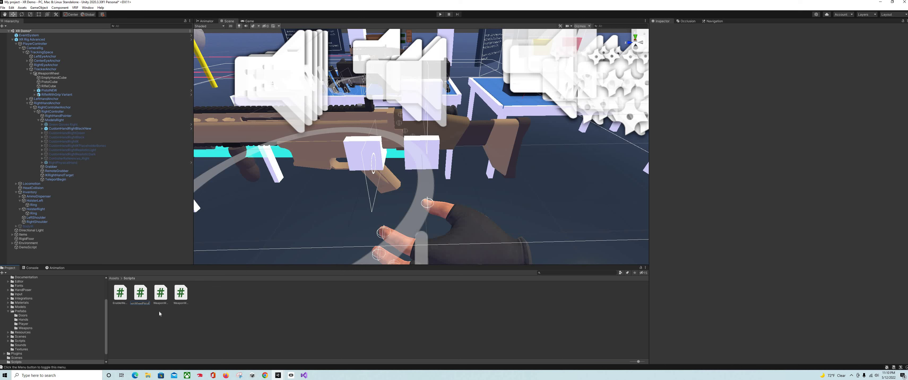
key(Return)
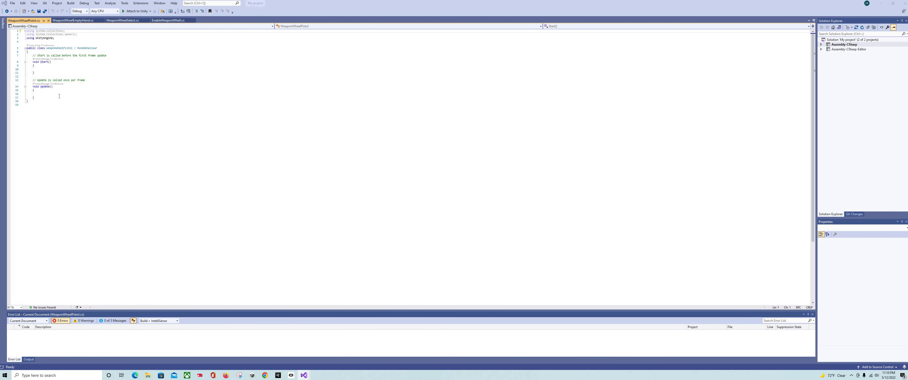
- Replace WeaponWheelPistol's default methods with a weaponSelect field, an Equip method calling PistolSelect and an OnTriggerEnter check for the rightHand tag, and save
drag(31, 55, 35, 98)
text(//where you put the WeaponWheelSelectscript, i put it on the TrackerAnchor     public GameObject weaponSelect;      private void Equip()     {         weaponSelect.GetComponent<WeaponWheelSelect>().PistolSelect();     }      //did you hit enter the trigger cube with your hand? is so run Equip()     private void OnTriggerEnter(Collider other)     {         if (other.tag == "rightHand")         {             Equip();         }     })
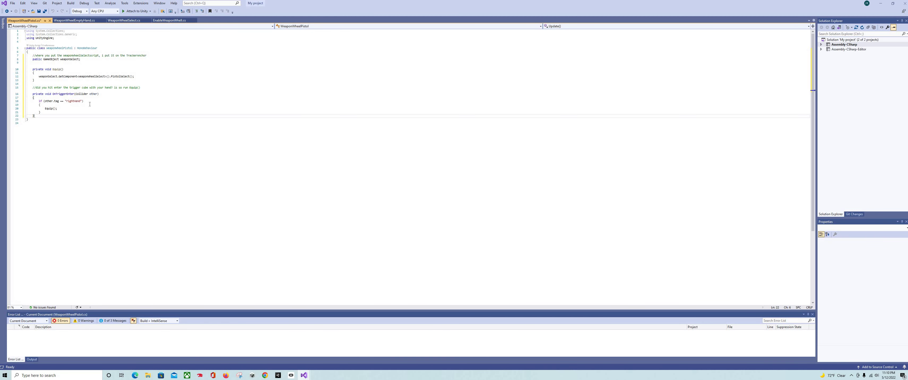
key(ctrl+s)
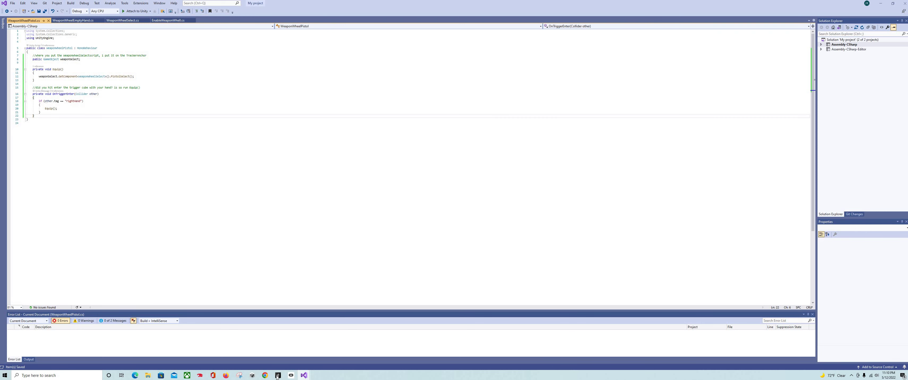
- Back in Unity, assign TrackerAnchor as the Weapon Select object of EmptyHandCube's Weapon Wheel Empty Hand script
click(252, 349)
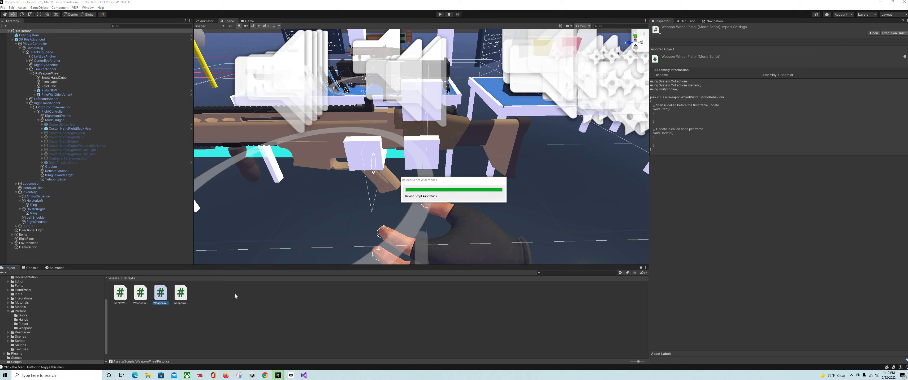
click(65, 78)
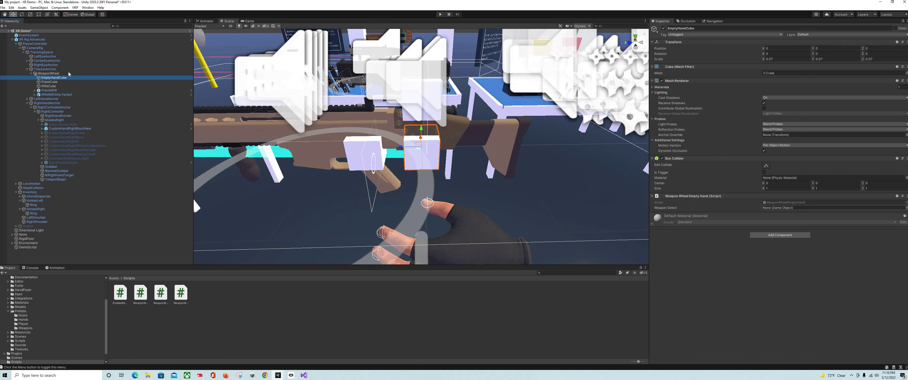
drag(96, 70, 532, 182)
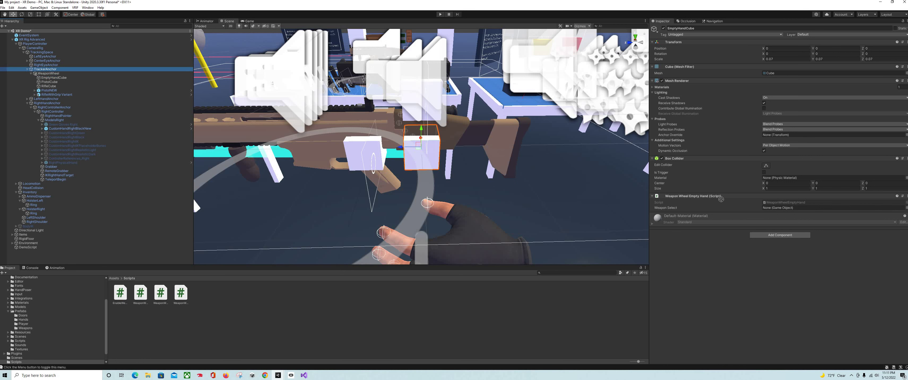
click(775, 208)
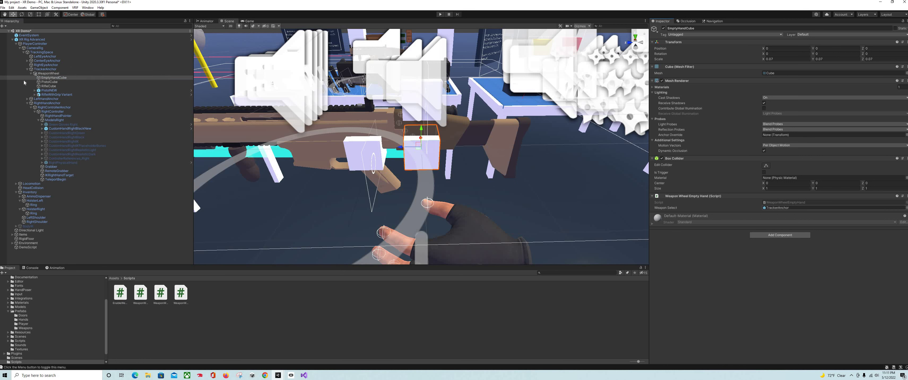
- Attach the WeaponWheelPistol script to PistolCube and assign TrackerAnchor as its Weapon Select object
click(141, 294)
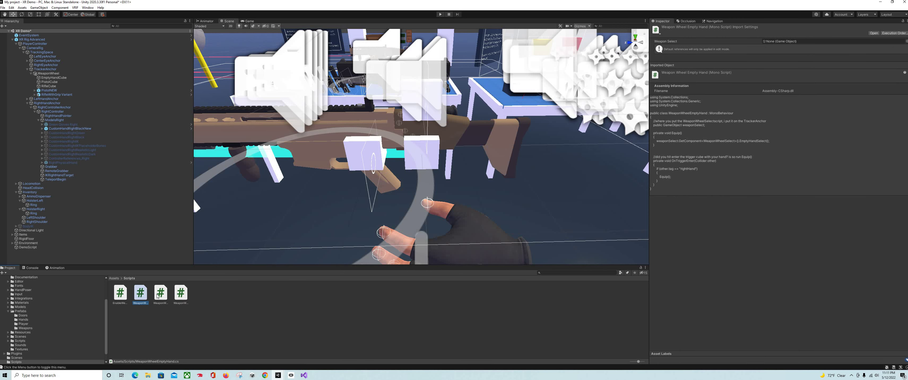
click(160, 298)
drag(160, 299, 57, 85)
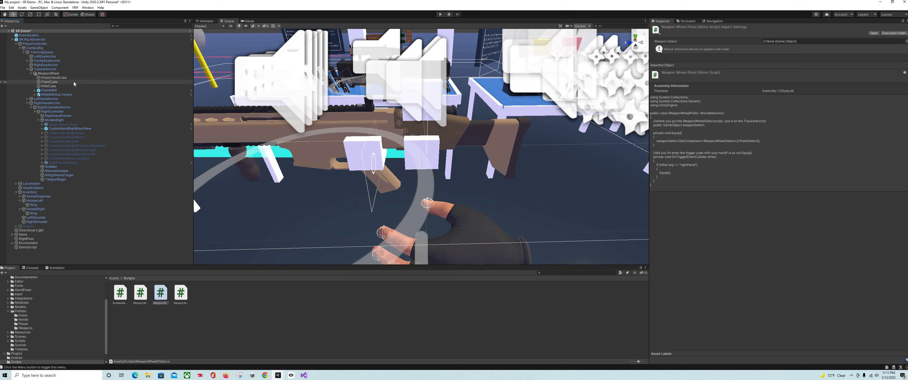
click(74, 81)
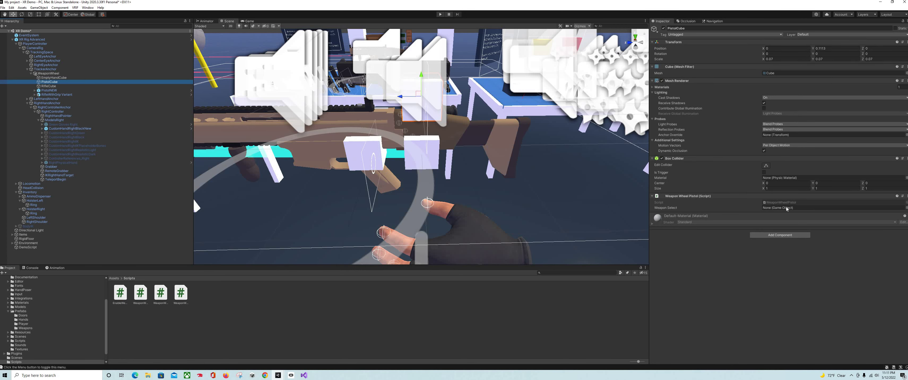
drag(59, 74, 780, 211)
- Create a C# script named WeaponWheelRifle in the Scripts folder
right_click(215, 293)
mouse_move(253, 148)
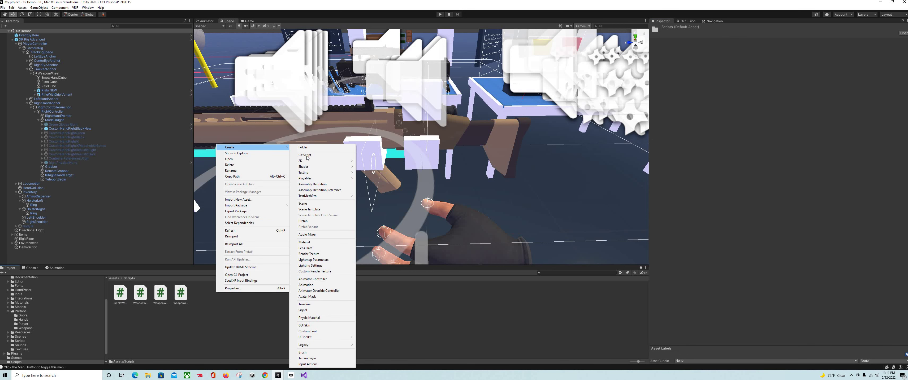
click(304, 155)
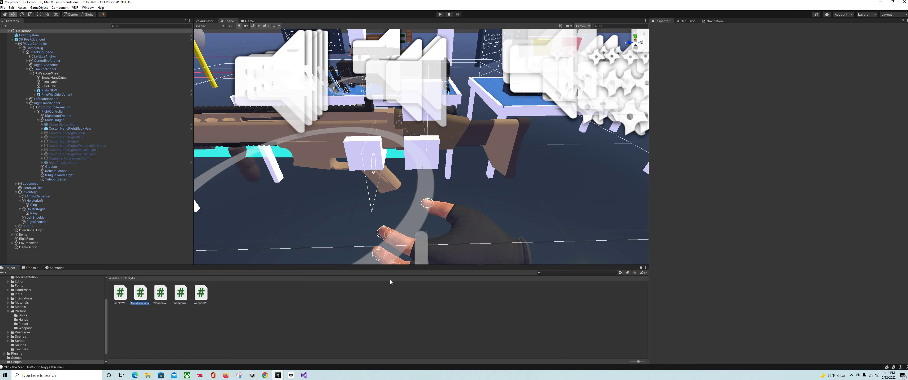
text(WEa)
key(Return)
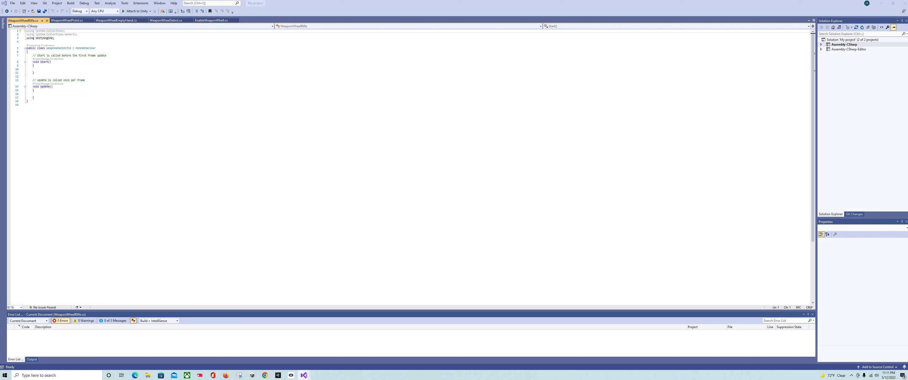
- Replace WeaponWheelRifle's default methods with a weaponSelect field, an Equip method calling RifleSelect and an OnTriggerEnter check for the rightHand tag, and save
click(32, 55)
key(shift+Down)
key(shift+Down)
key(shift+Down)
key(shift+Down)
key(shift+Down)
key(shift+Down)
key(shift+Down)
key(shift+Down)
key(shift+Down)
key(shift+Down)
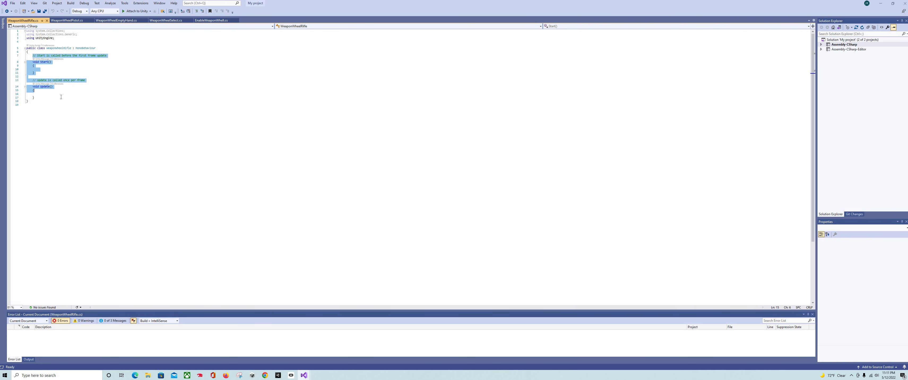
key(ctrl+v)
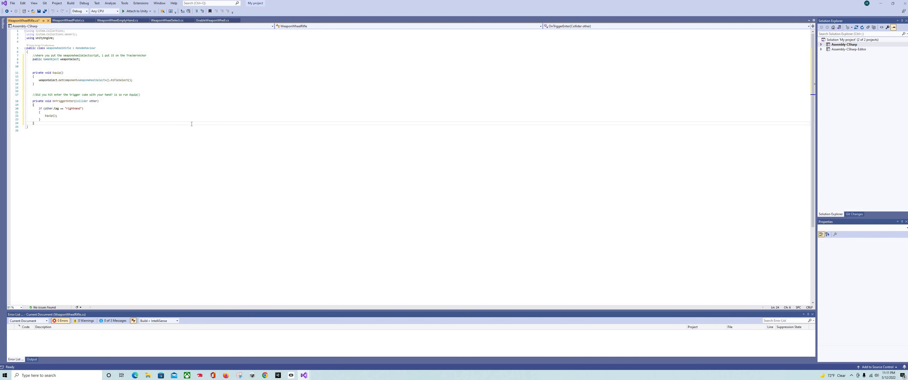
key(ctrl+s)
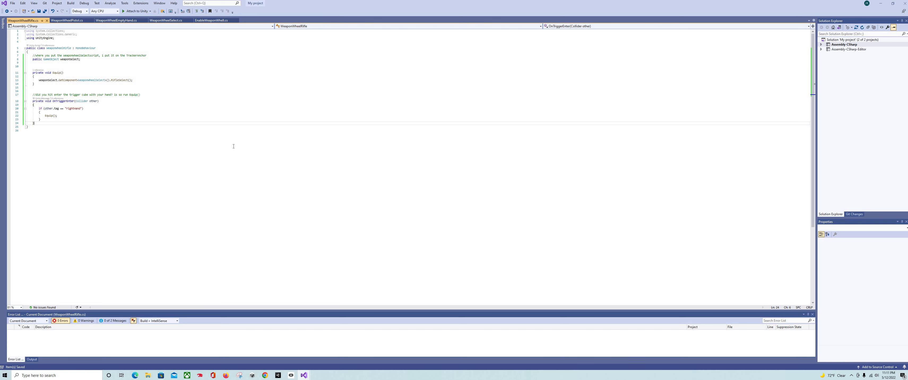
- In Unity, attach the WeaponWheelRifle script to RifleCube and compare its script component with PistolCube's
click(278, 376)
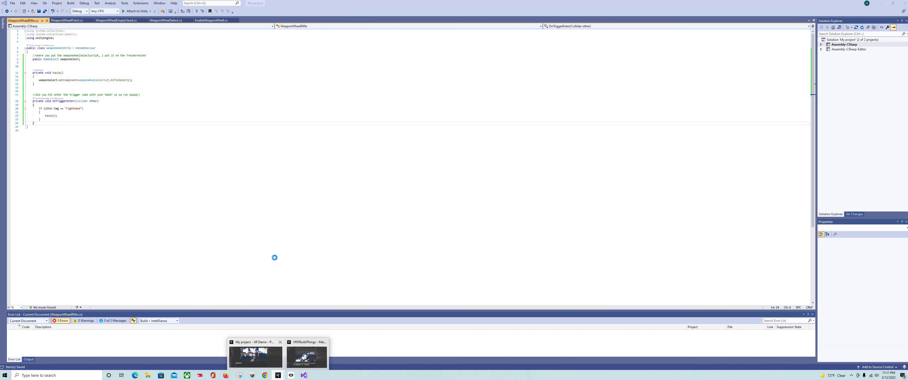
click(255, 357)
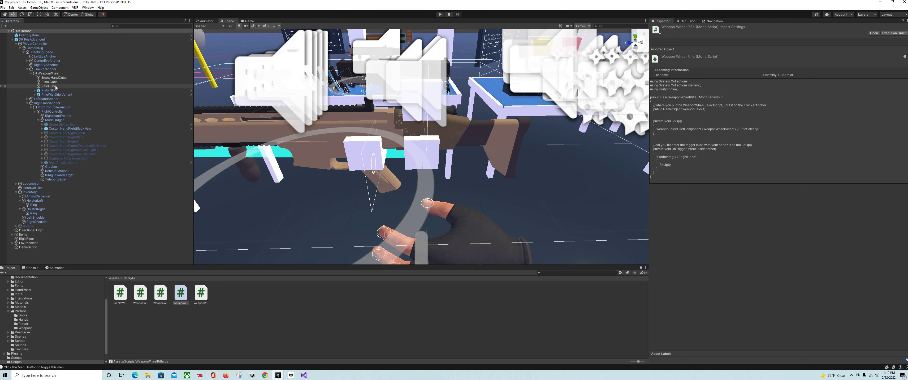
click(56, 86)
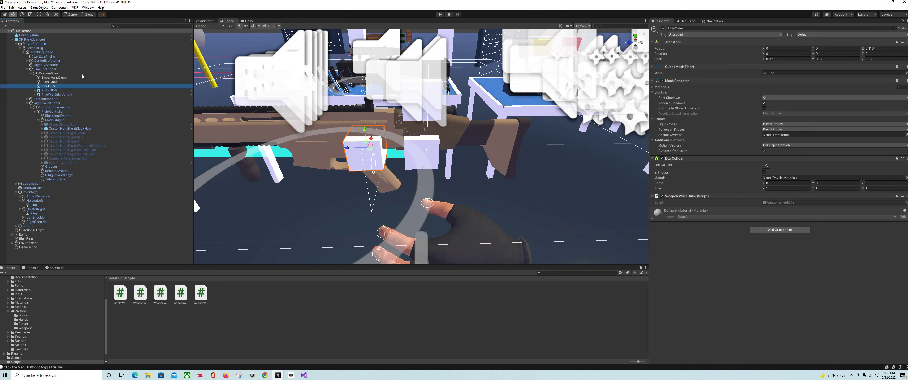
click(50, 82)
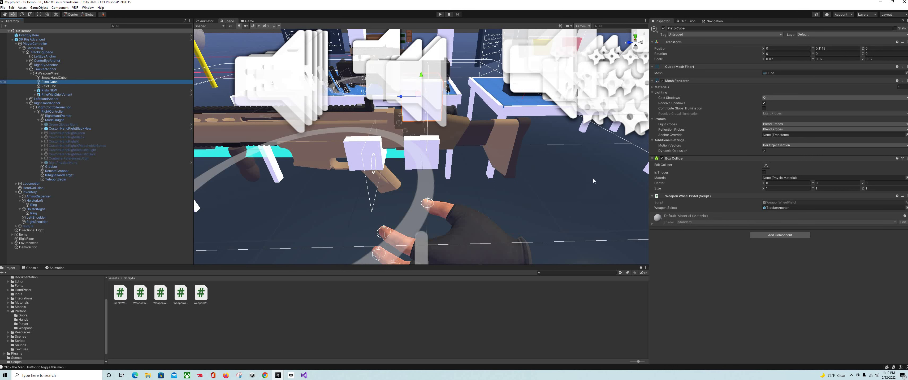
key(Down)
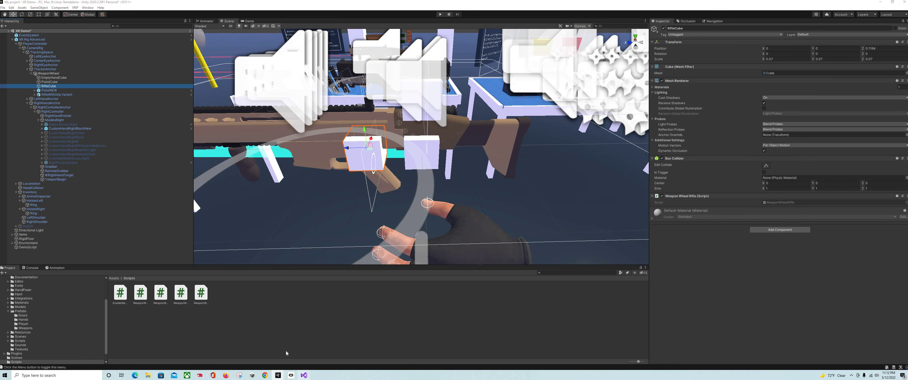
- In Visual Studio, make and revert a one-character edit in WeaponWheelRifle's Equip method to refresh the script, and return to Unity
mouse_move(303, 376)
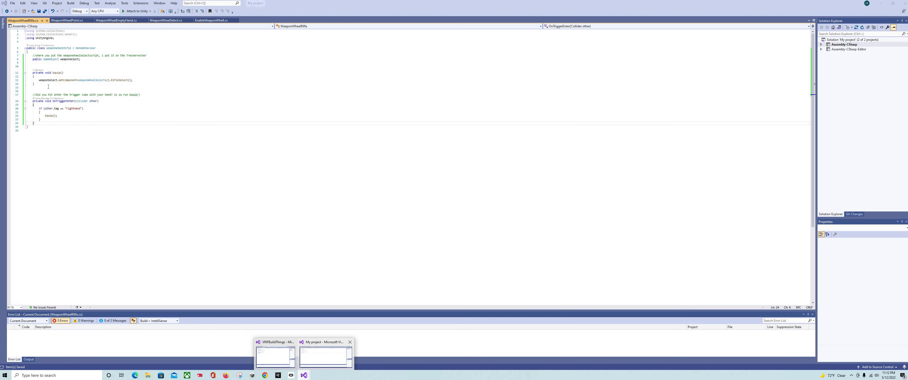
click(330, 351)
click(44, 82)
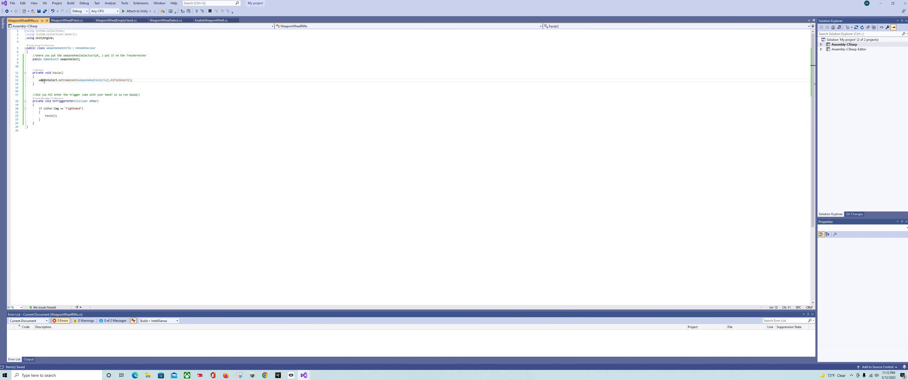
key(BackSpace)
key(ctrl+z)
click(278, 375)
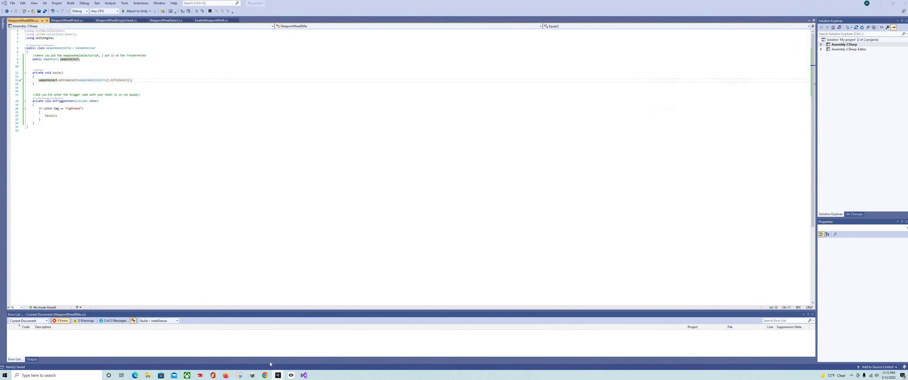
key(alt+Tab)
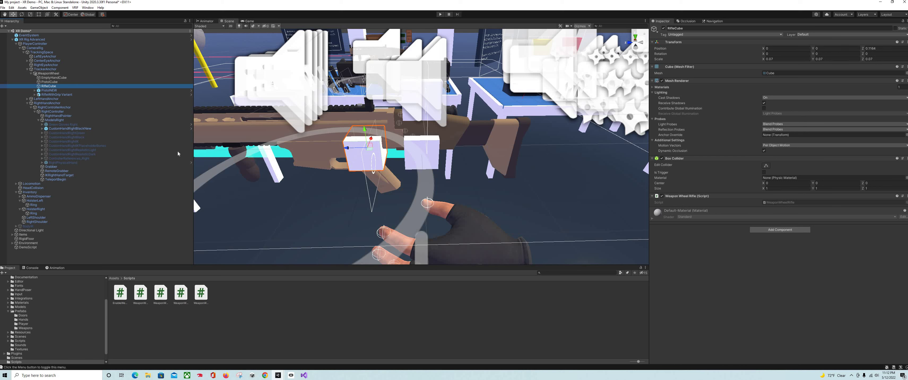
- In Visual Studio, remove and re-enter the first two letters of the weaponSelect field name in WeaponWheelRifle, and save the script
click(75, 90)
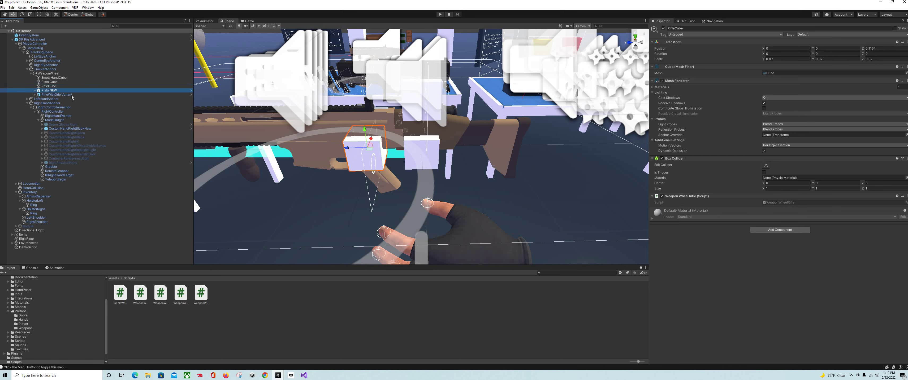
click(76, 94)
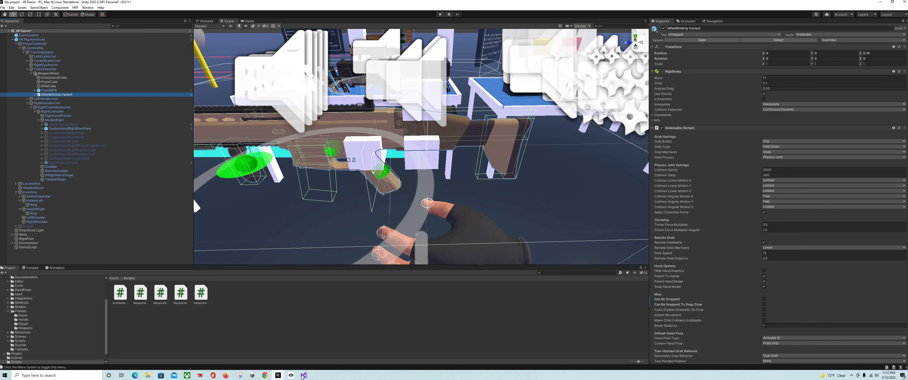
mouse_move(304, 375)
click(325, 357)
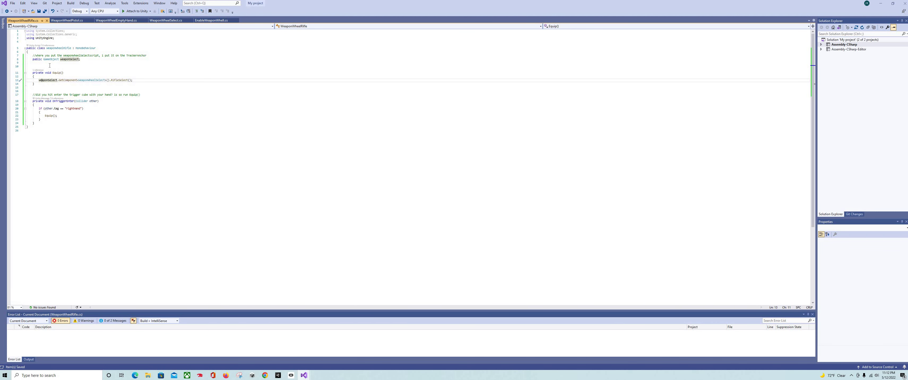
key(Up)
key(Up)
key(Up)
key(Up)
key(Up)
key(ctrl+Right)
key(ctrl+Right)
key(Delete)
key(Delete)
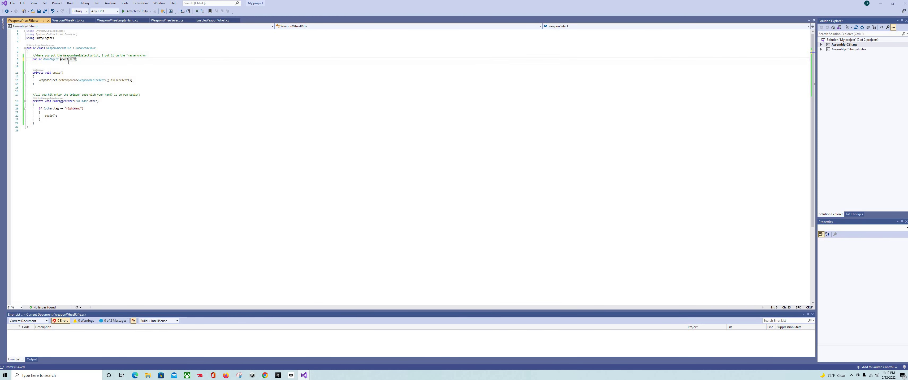
text(we)
key(ctrl+s)
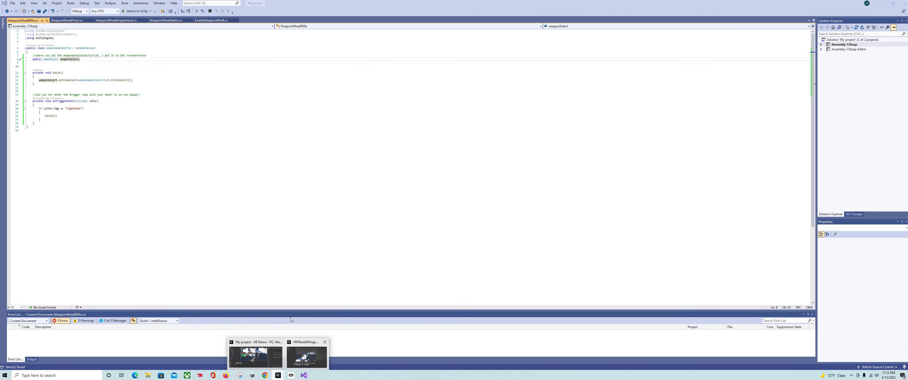
- Return to the My project Unity editor and compare the script components on RifleCube and PistolCube
click(280, 376)
mouse_move(278, 375)
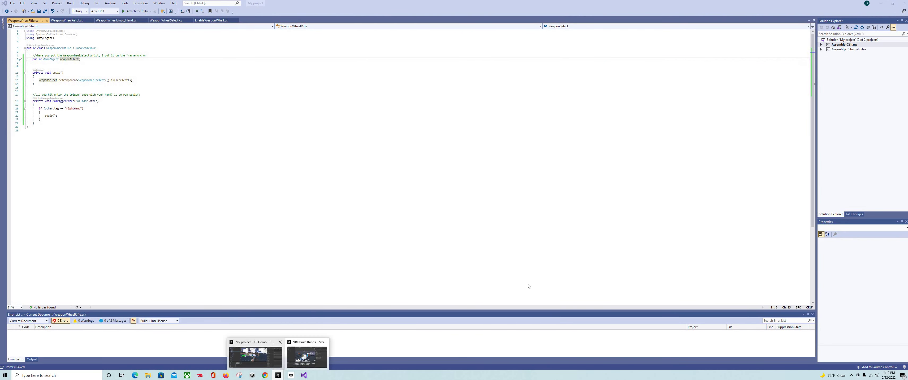
click(306, 355)
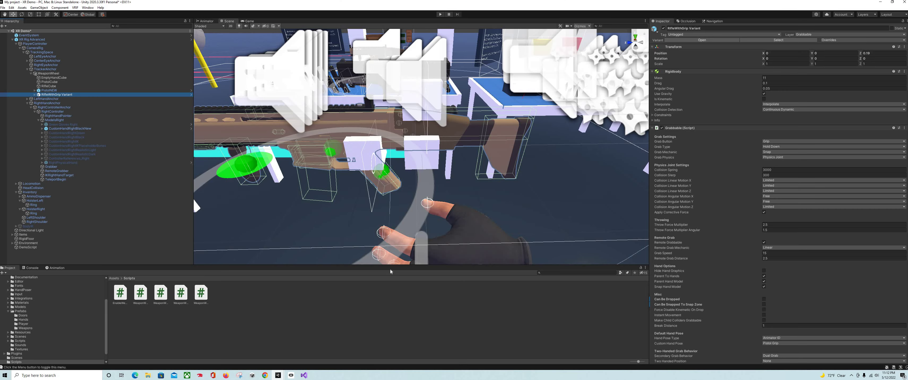
click(57, 86)
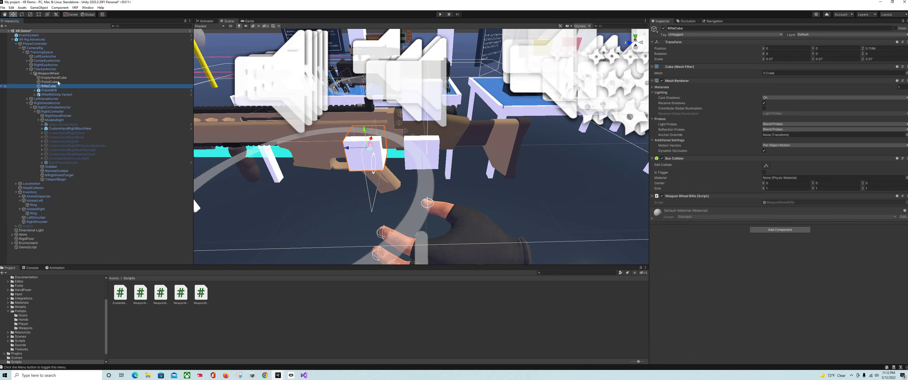
click(59, 82)
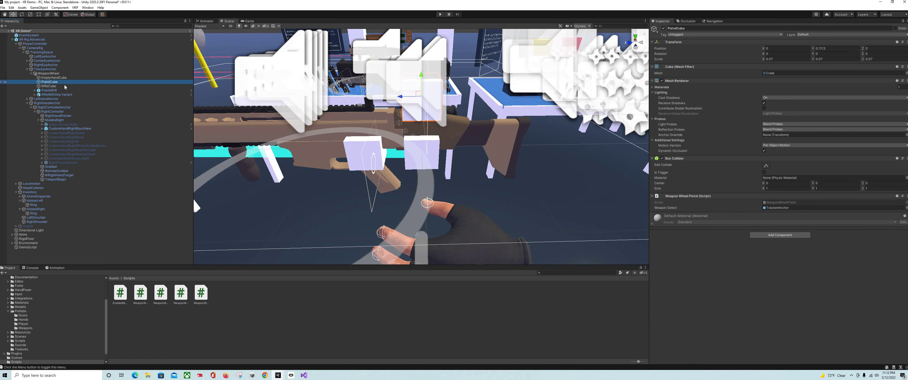
click(64, 86)
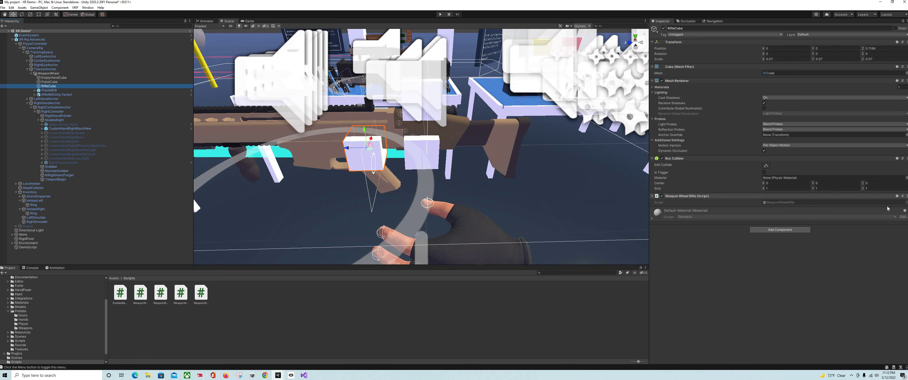
- Remove the Weapon Wheel Rifle component from RifleCube and attach the WeaponWheelRifle script to it again
right_click(878, 197)
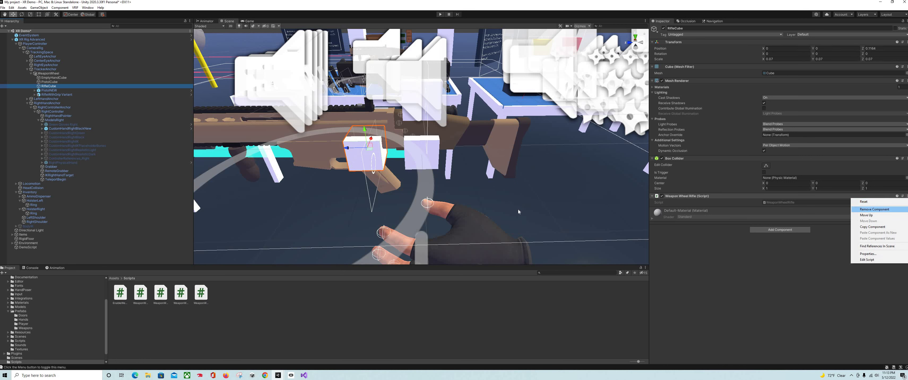
click(874, 209)
click(162, 297)
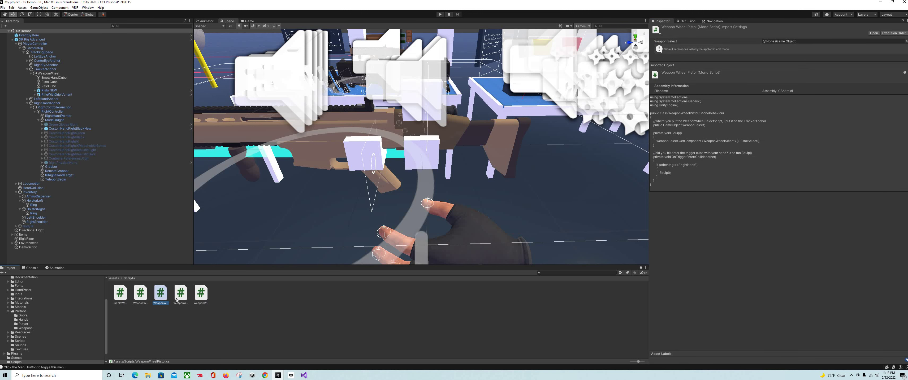
click(178, 299)
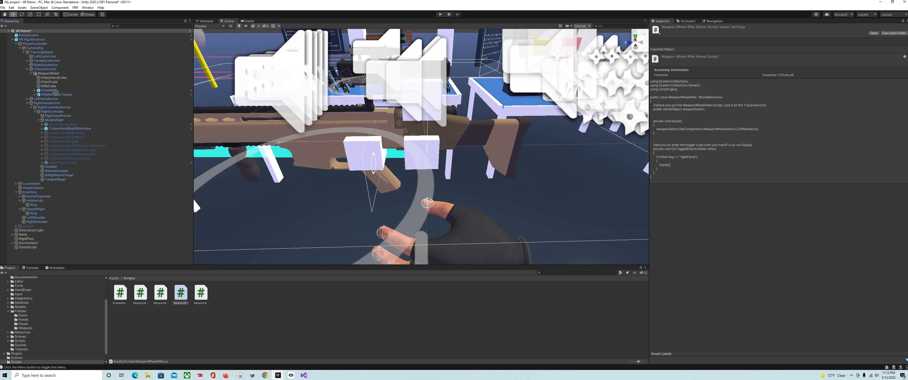
drag(56, 92, 56, 86)
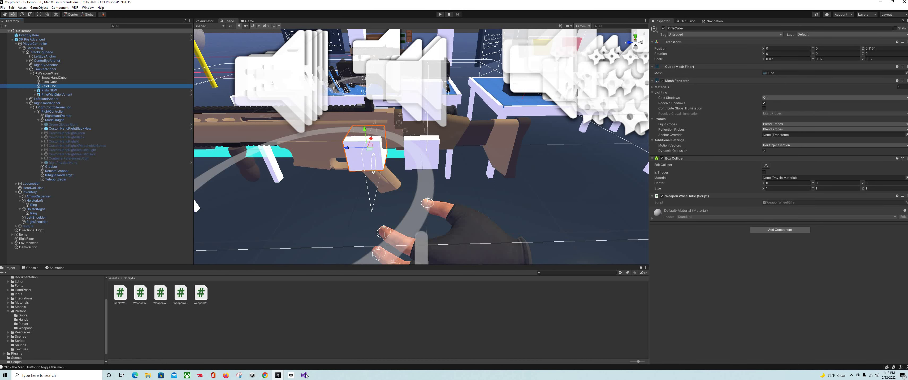
- In Visual Studio, add an //edit comment after the RifleSelect call in WeaponWheelRifle's Equip method and save the script
mouse_move(305, 376)
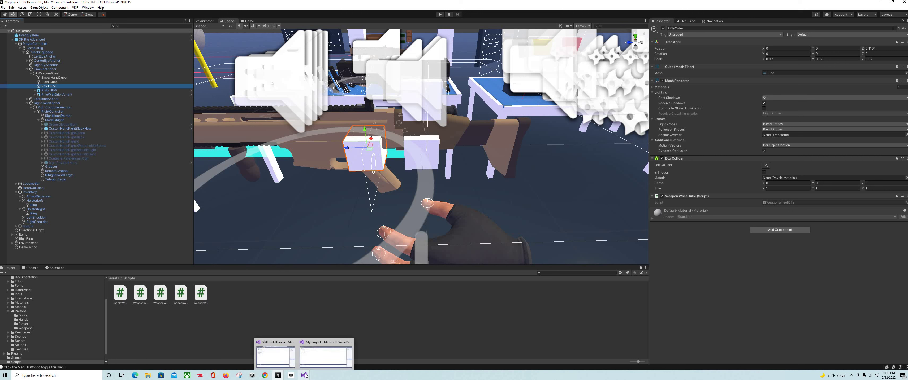
click(313, 356)
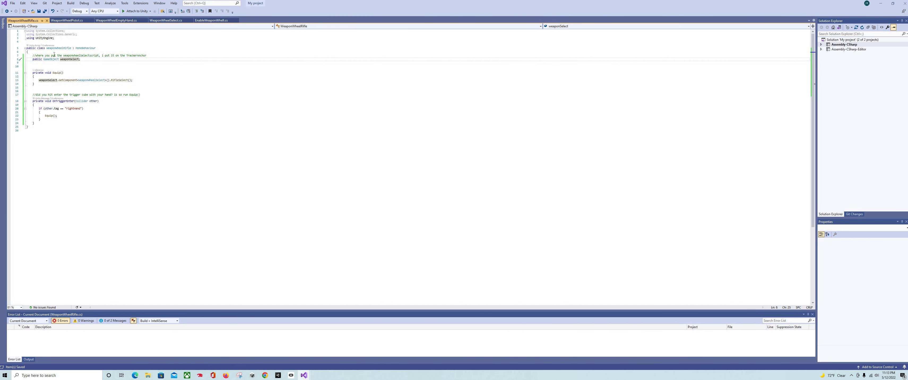
key(Down)
click(146, 80)
text(//edit)
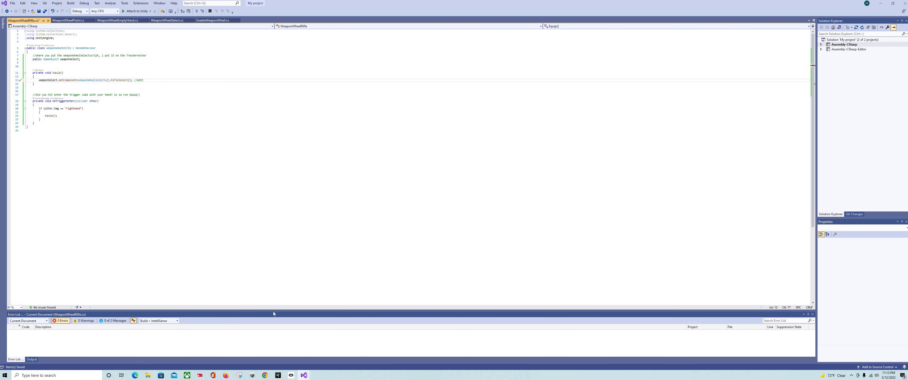
key(ctrl+s)
- Back in Unity, assign TrackerAnchor as the Weapon Select object of RifleCube's Weapon Wheel Rifle script
click(281, 377)
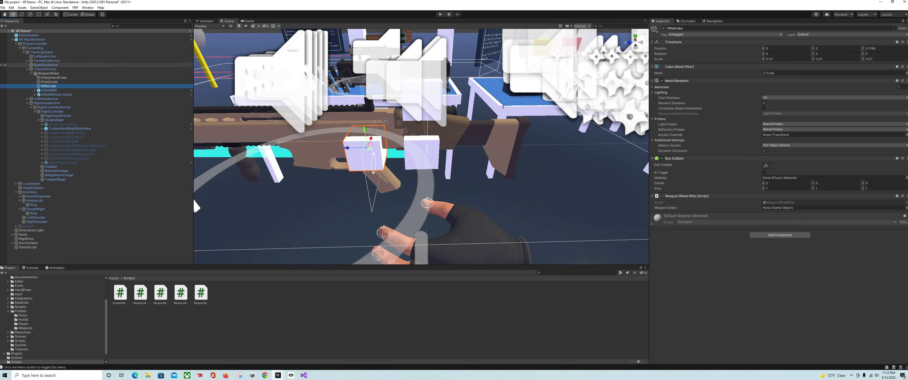
click(686, 203)
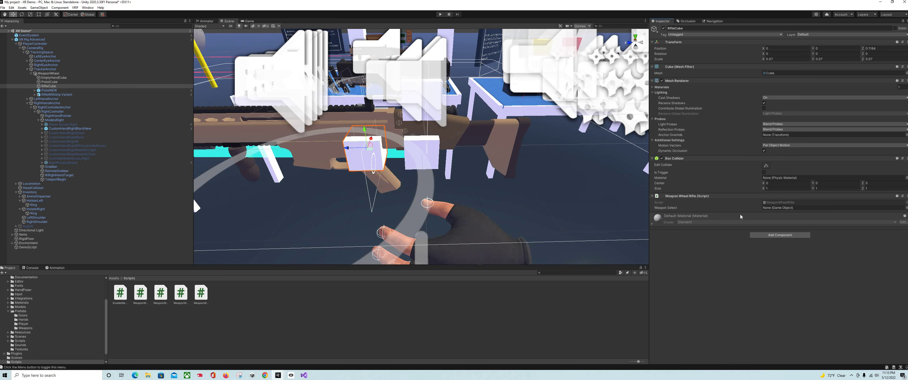
drag(740, 217, 736, 209)
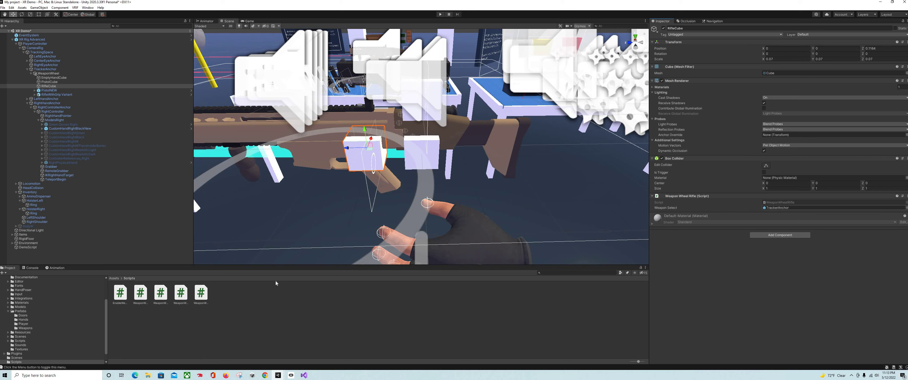
- Make the box colliders of PistolCube, EmptyHandCube and RifleCube triggers
click(56, 82)
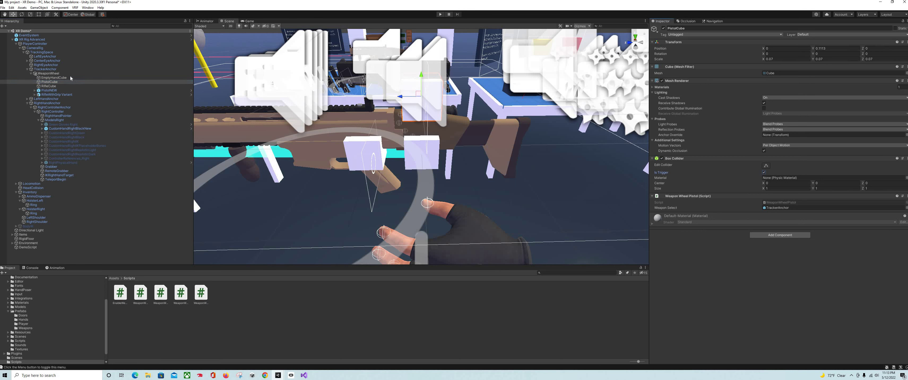
click(170, 78)
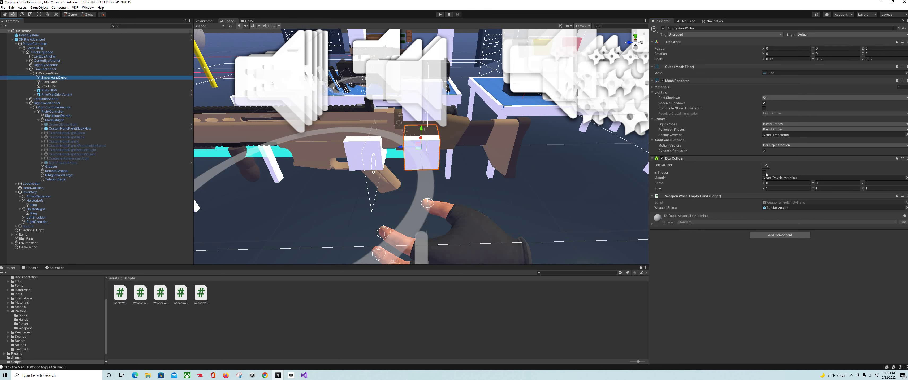
click(765, 173)
click(83, 86)
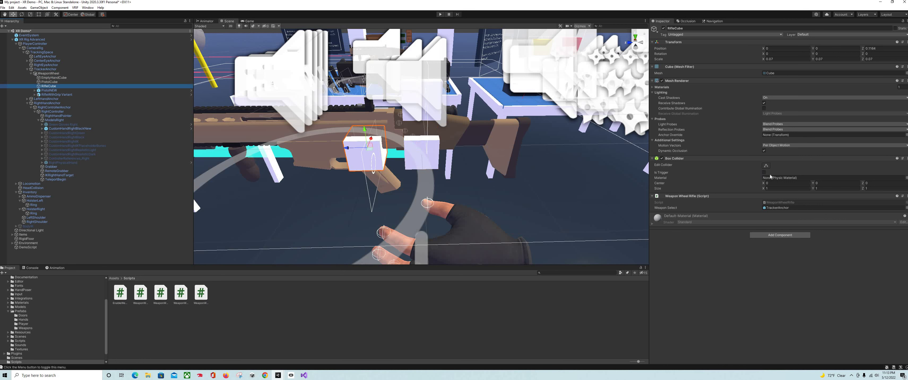
click(764, 173)
- Deactivate PistolNEW and RifleWithGrip Variant under WeaponWheel, then play-test the scene in the Game view and stop it
key(ctrl+2)
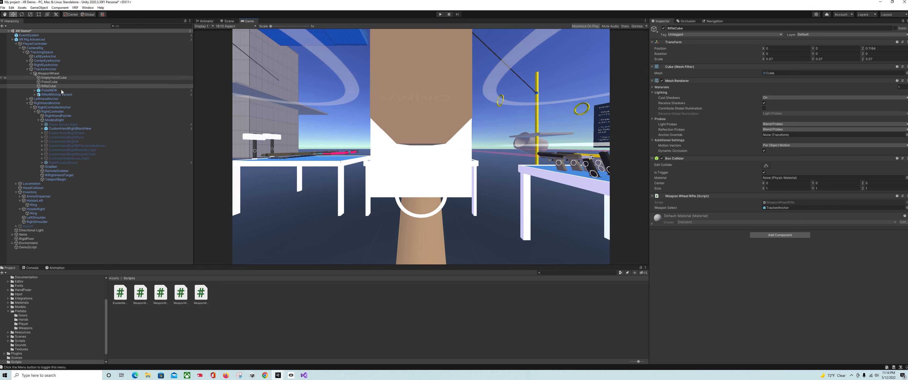
click(49, 90)
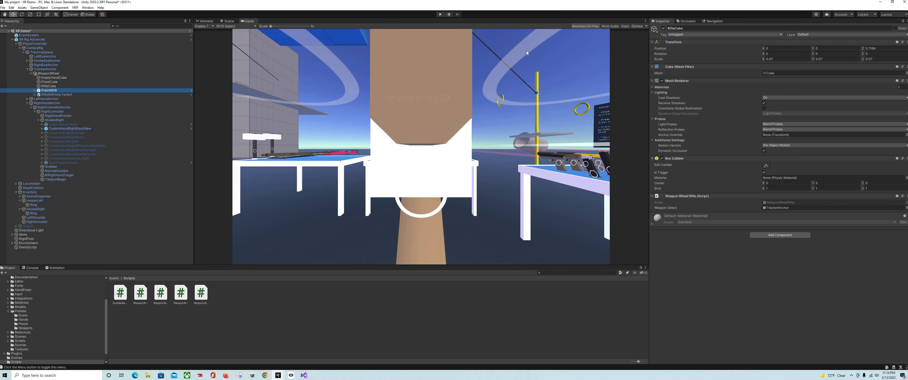
click(663, 29)
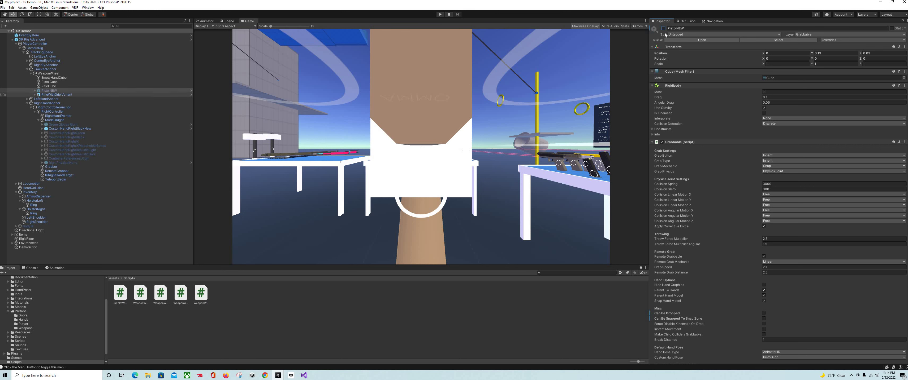
key(Down)
key(alt+shift+a)
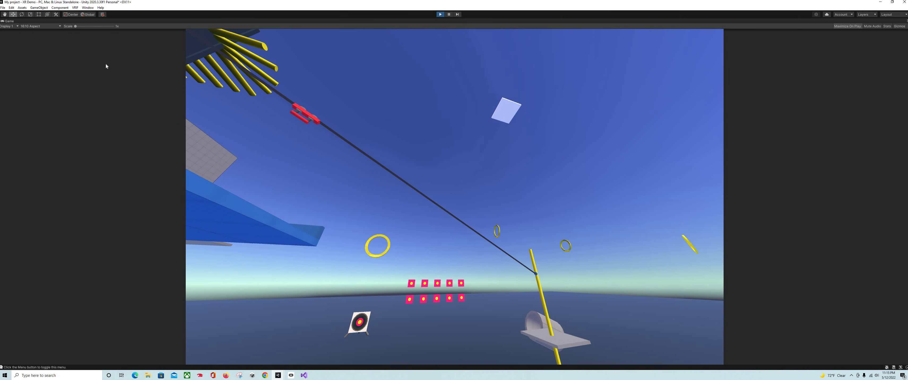
key(ctrl+p)
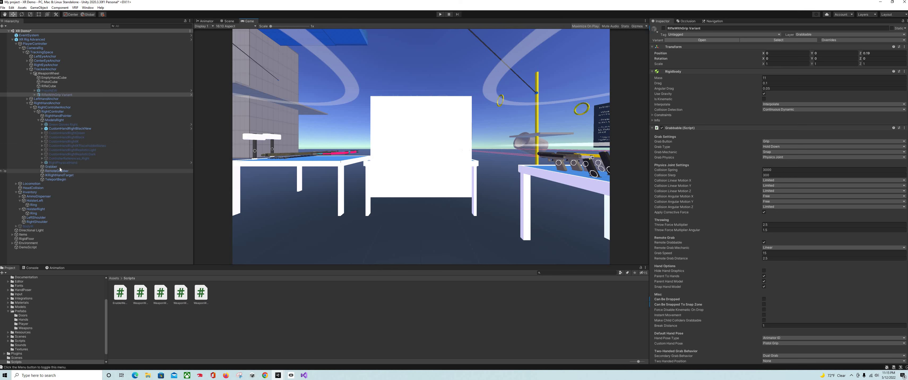
- Tag the right controller's Grabber object as rightHand, then play-test the scene and stop it
click(716, 35)
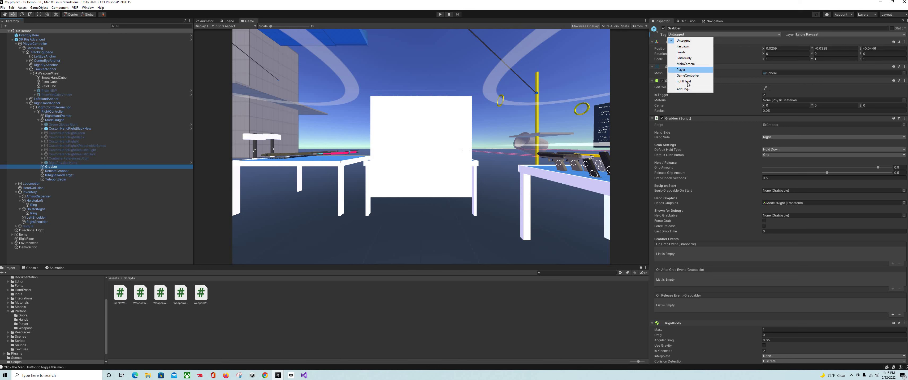
key(Return)
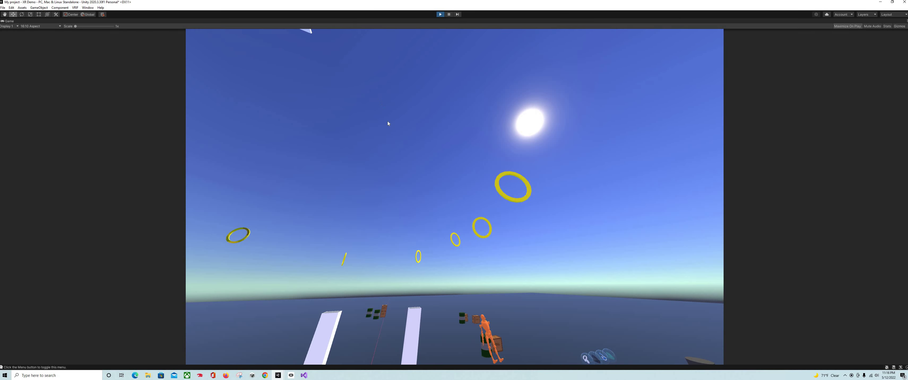
key(ctrl+p)
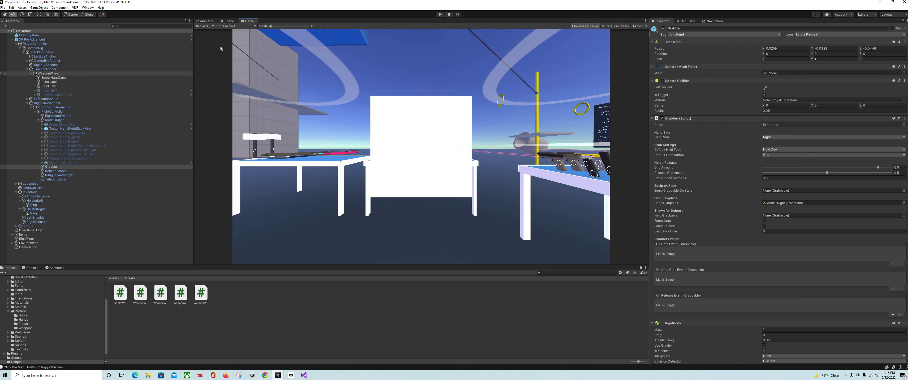
- Rotate the WeaponWheel object slightly about its Y axis in the Scene view, then play-test the scene and stop it
key(ctrl+1)
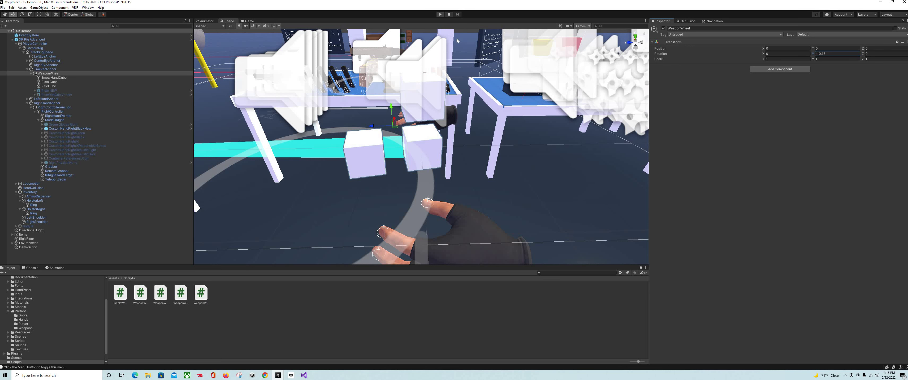
key(ctrl+p)
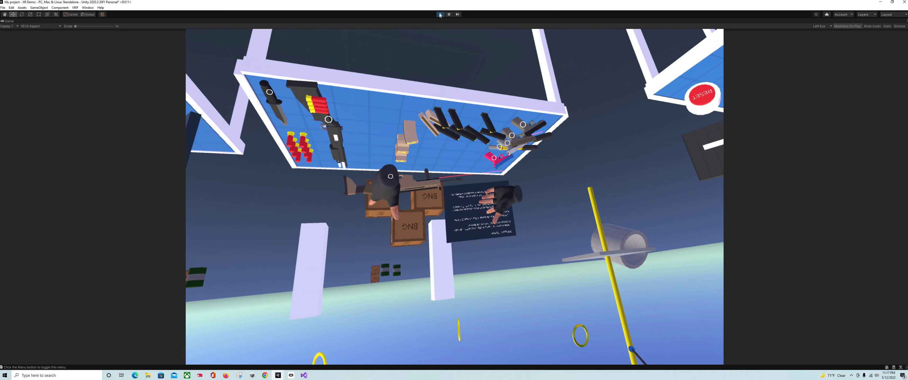
click(441, 16)
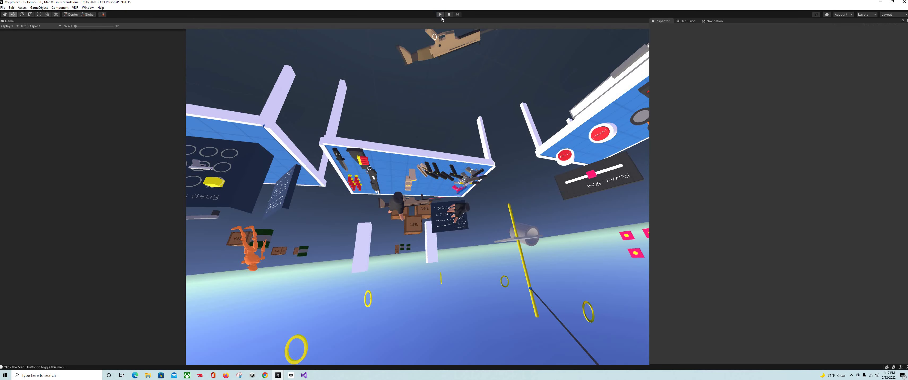